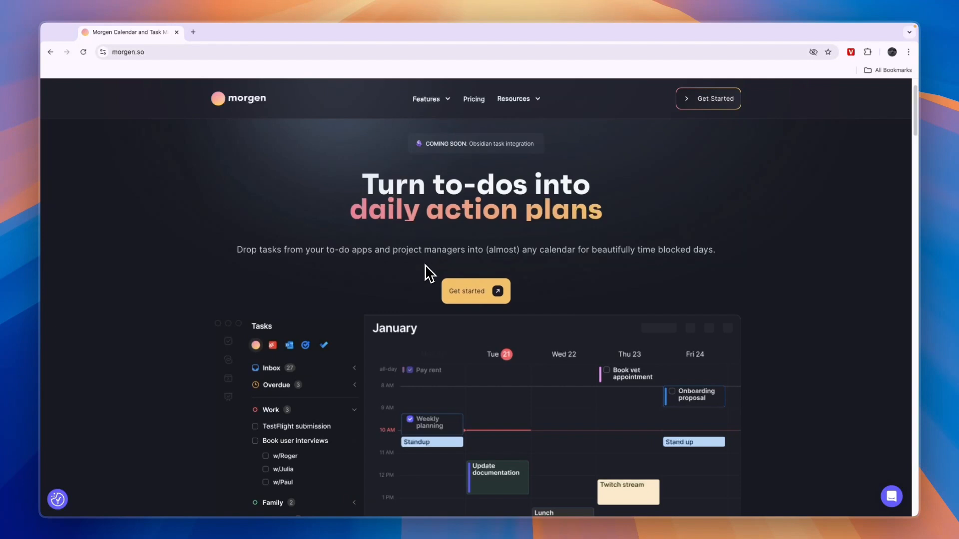
Create a Morgen account with Google and complete the onboarding questions, choosing Automate my daily planning as the goal and selecting no tools
click(472, 293)
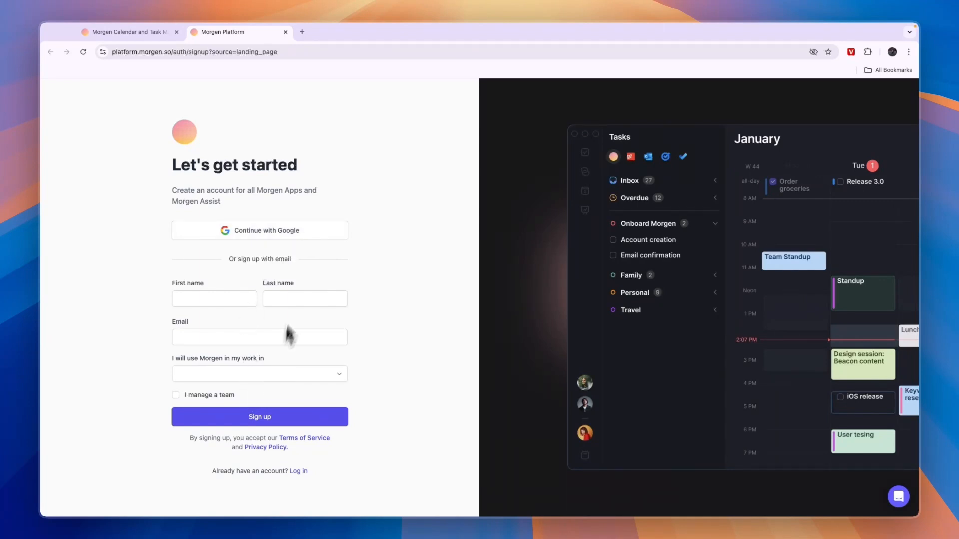
click(307, 231)
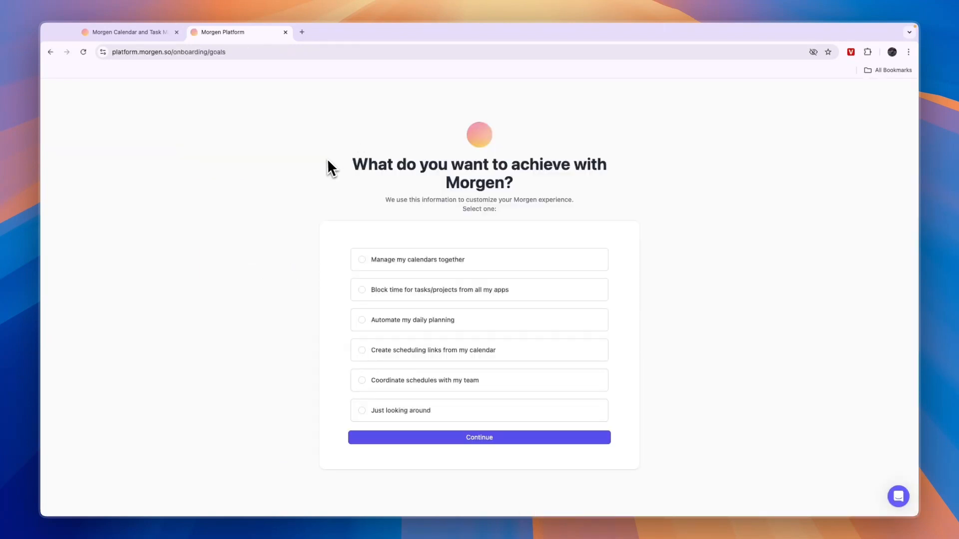
drag(356, 168, 510, 177)
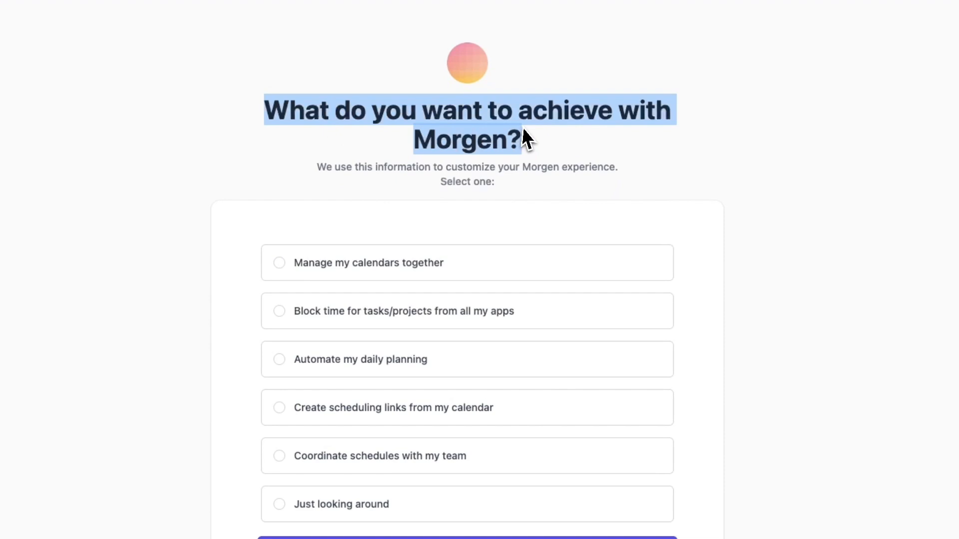
click(557, 140)
click(380, 365)
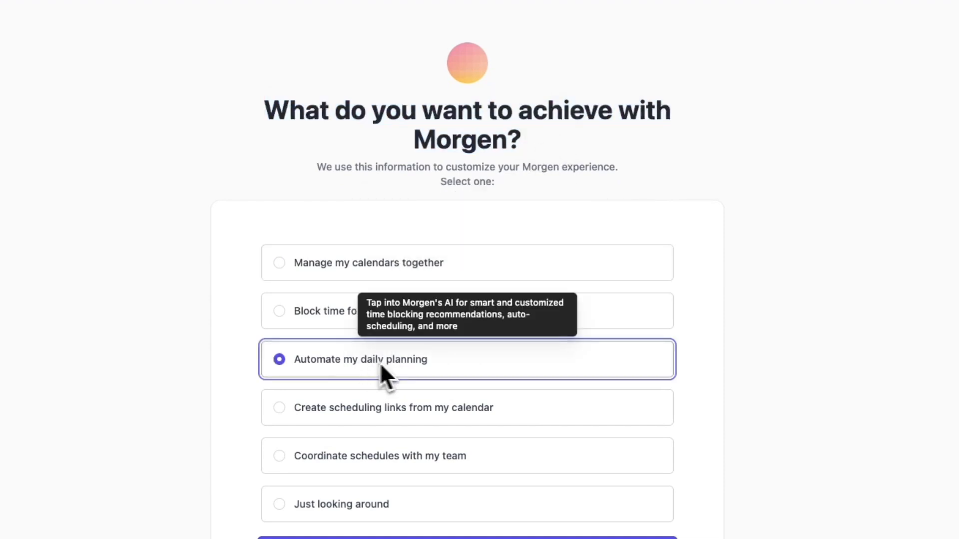
click(424, 390)
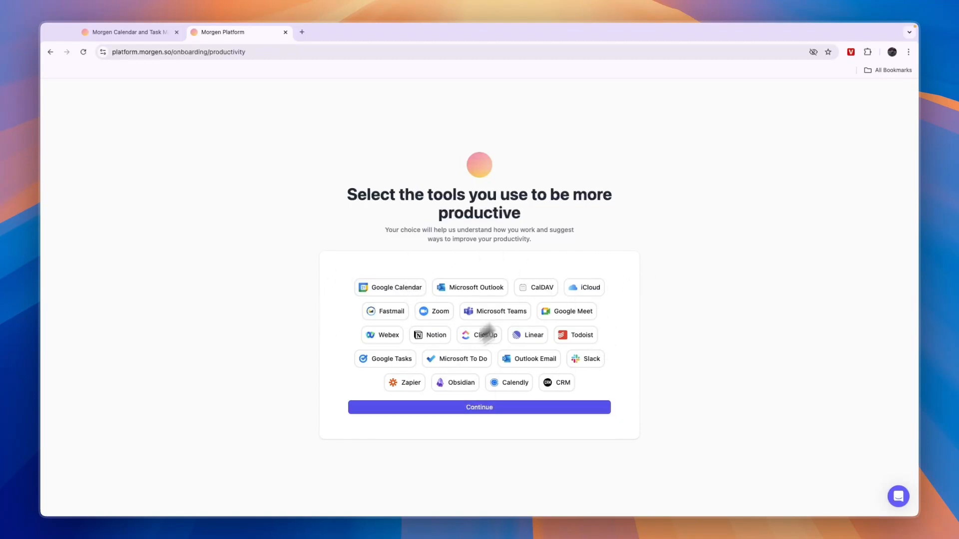
click(477, 410)
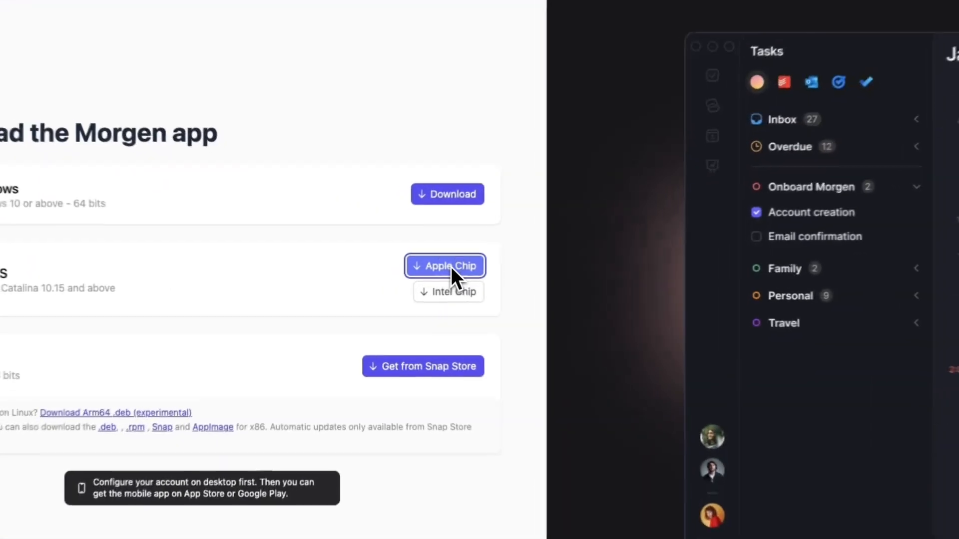
Download the macOS Apple Chip version of Morgen and install it into the Applications folder
click(417, 276)
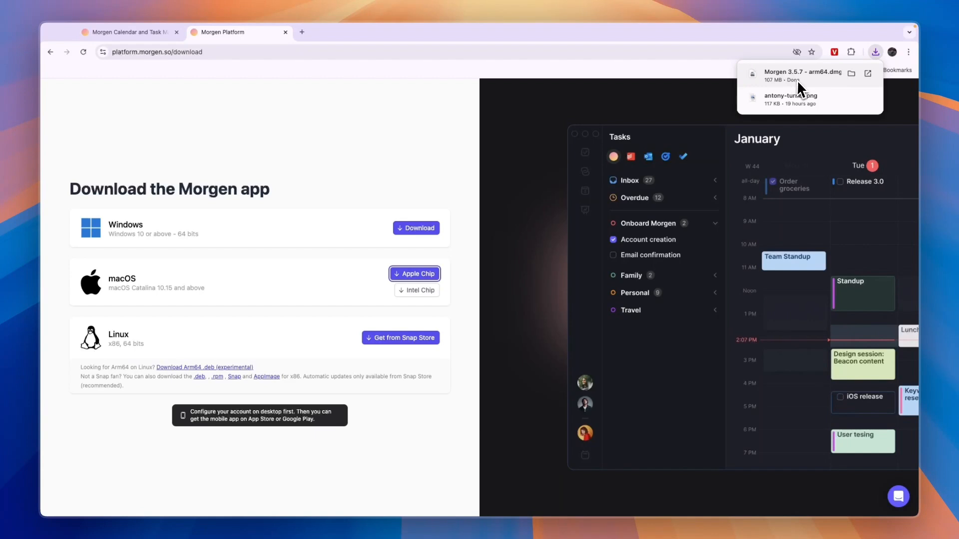
click(786, 72)
drag(202, 305, 333, 313)
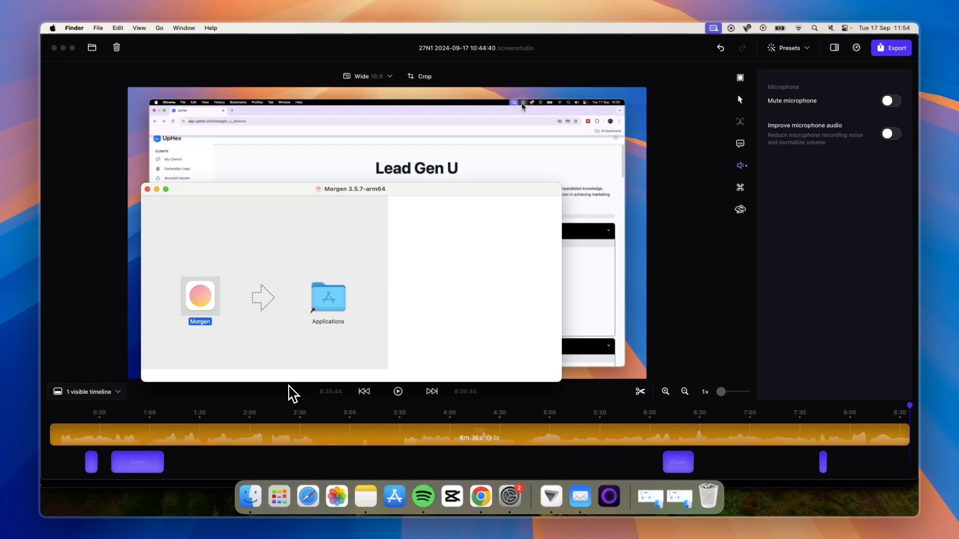
Launch the installed Morgen desktop app, allow it to open, and sign in with Google
click(279, 496)
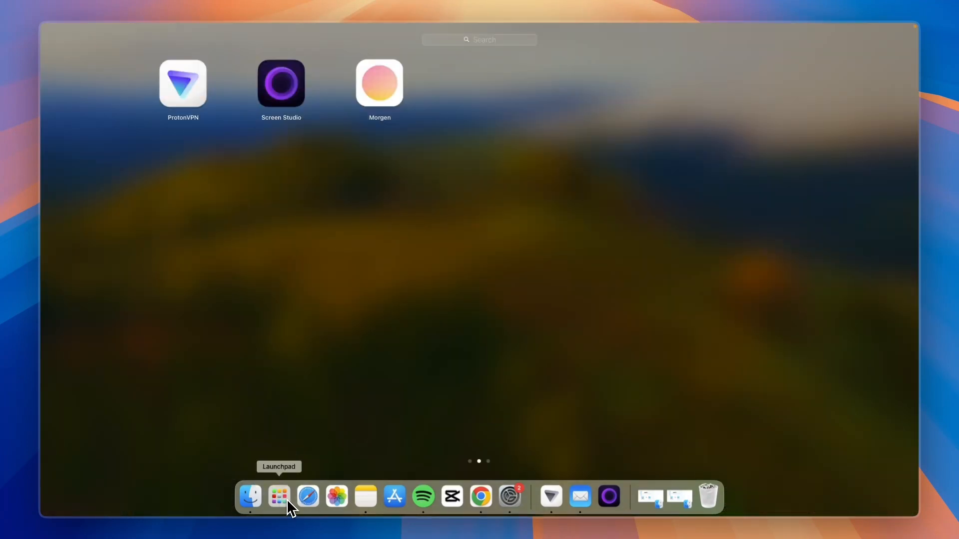
click(372, 100)
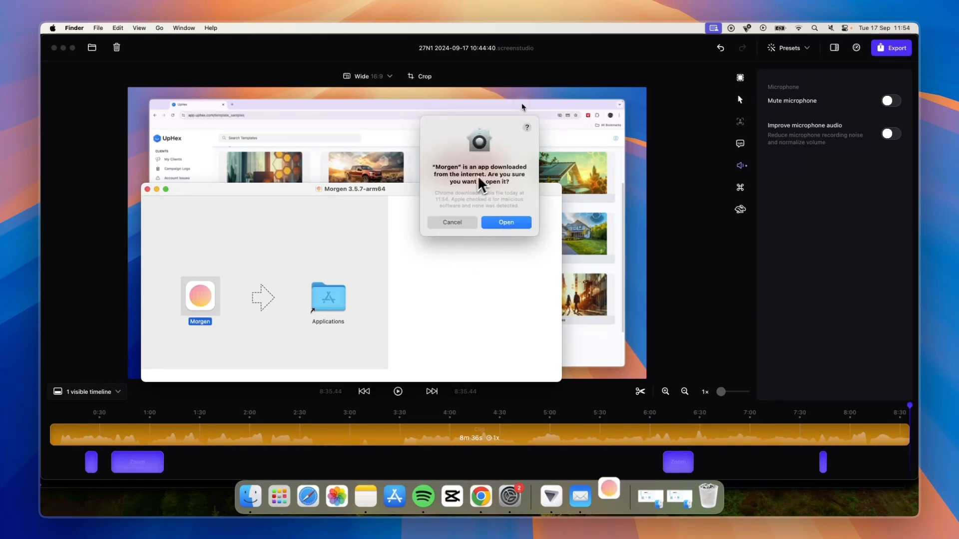
click(500, 225)
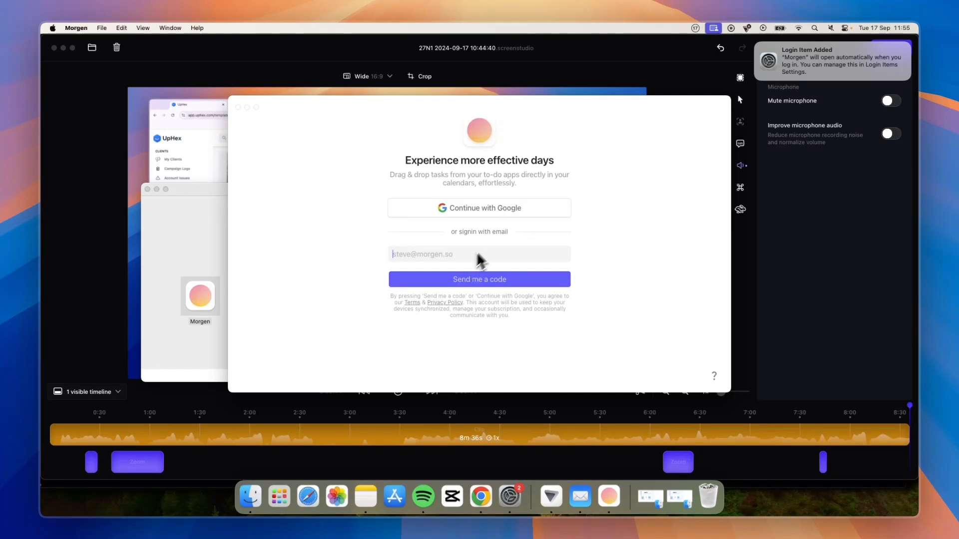
click(486, 208)
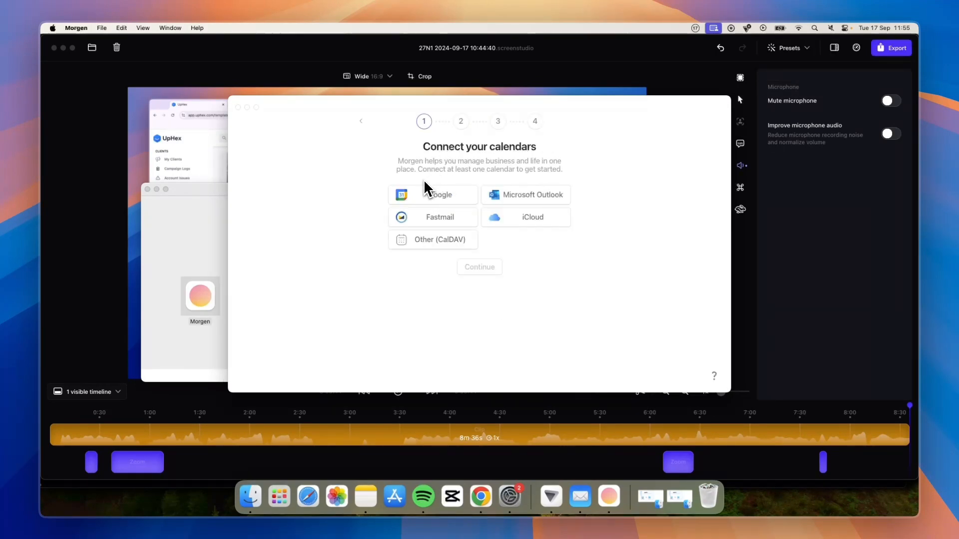
Connect a Google account's calendar, continuing without a work calendar, external task tools or videoconferencing
click(442, 196)
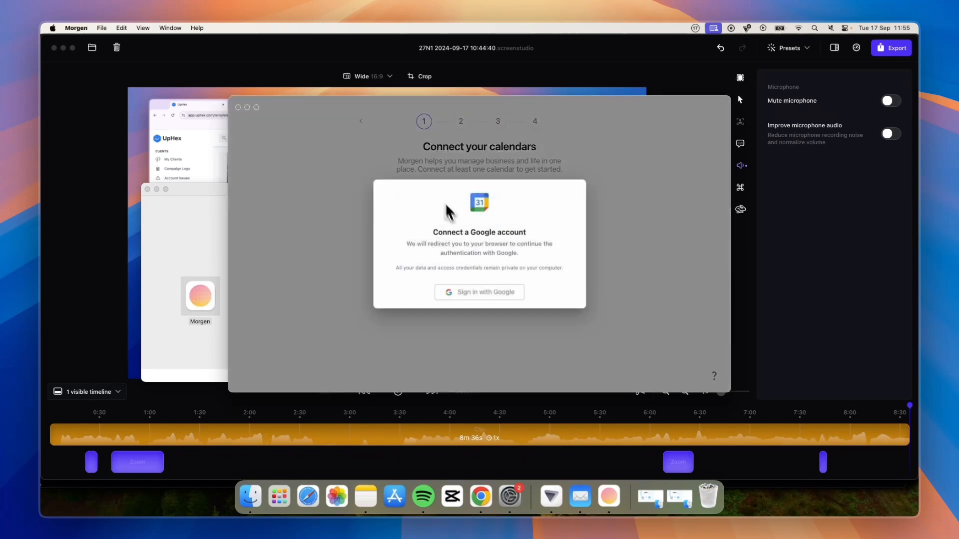
click(469, 292)
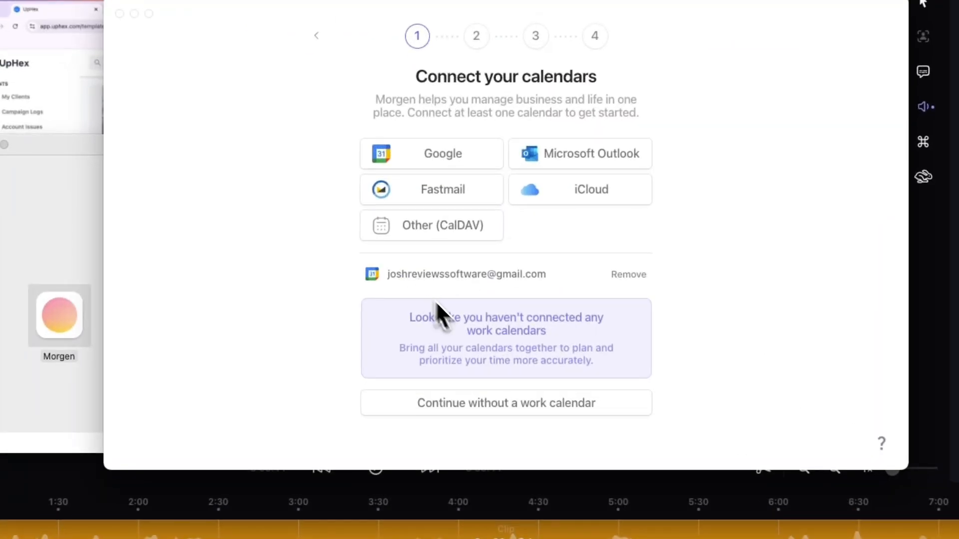
click(517, 409)
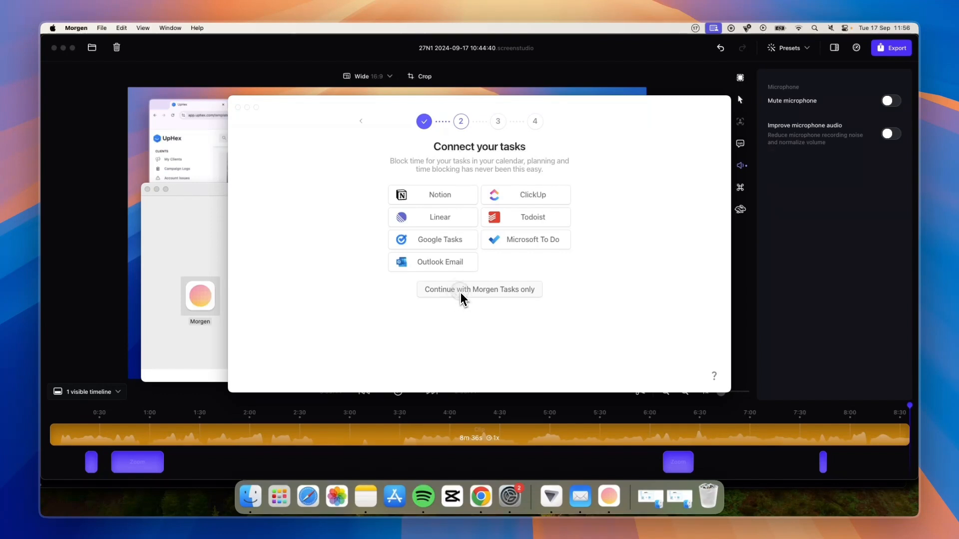
click(461, 293)
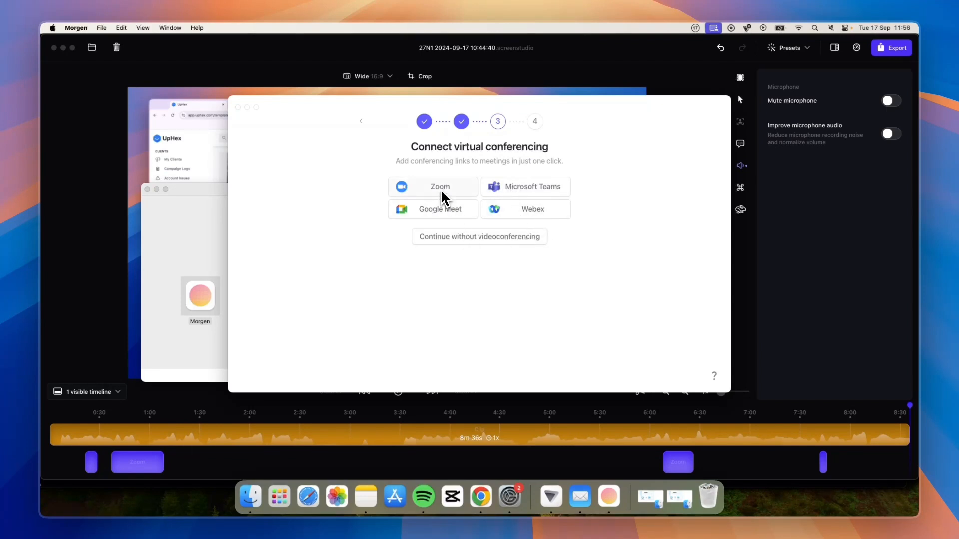
click(491, 236)
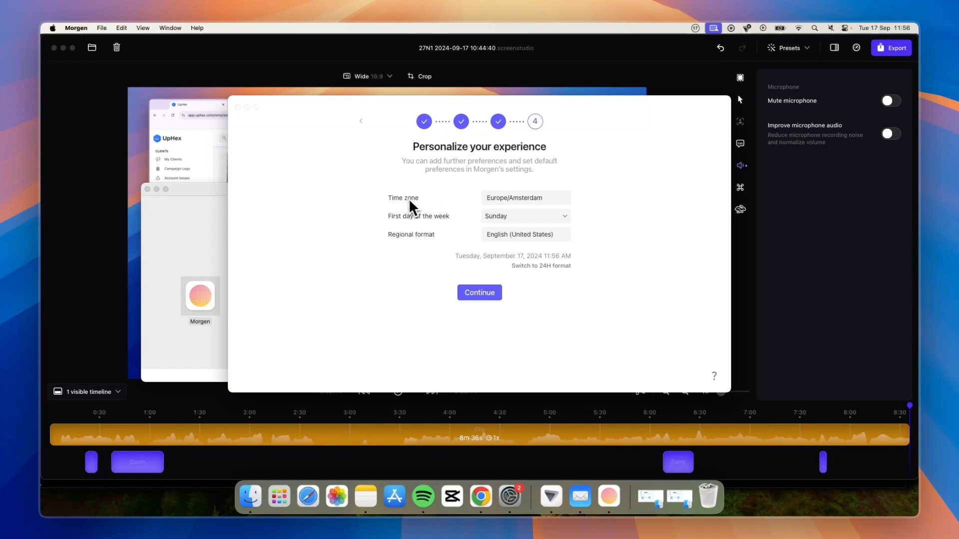
Set the first day of the week to Monday with regional format English (United States), and launch the planner in full screen
click(534, 221)
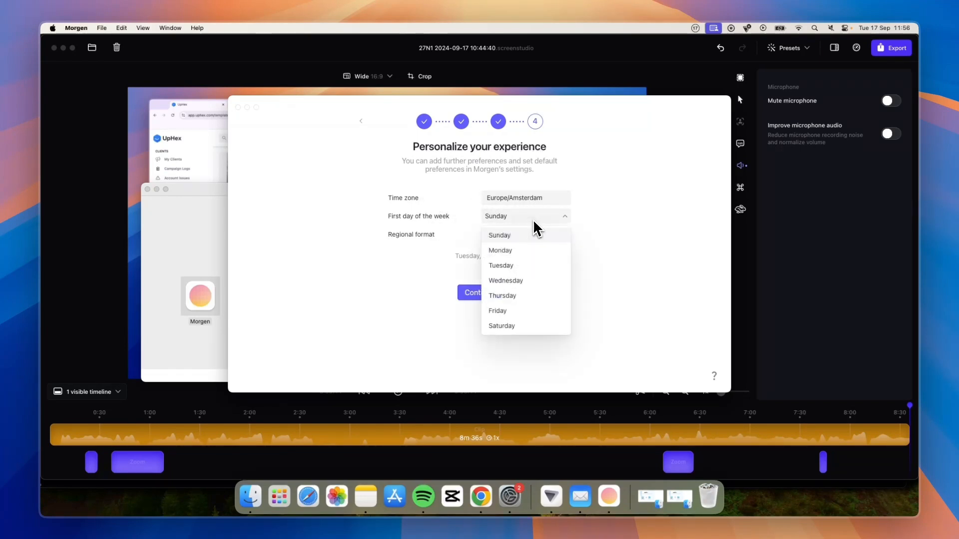
click(519, 251)
click(513, 238)
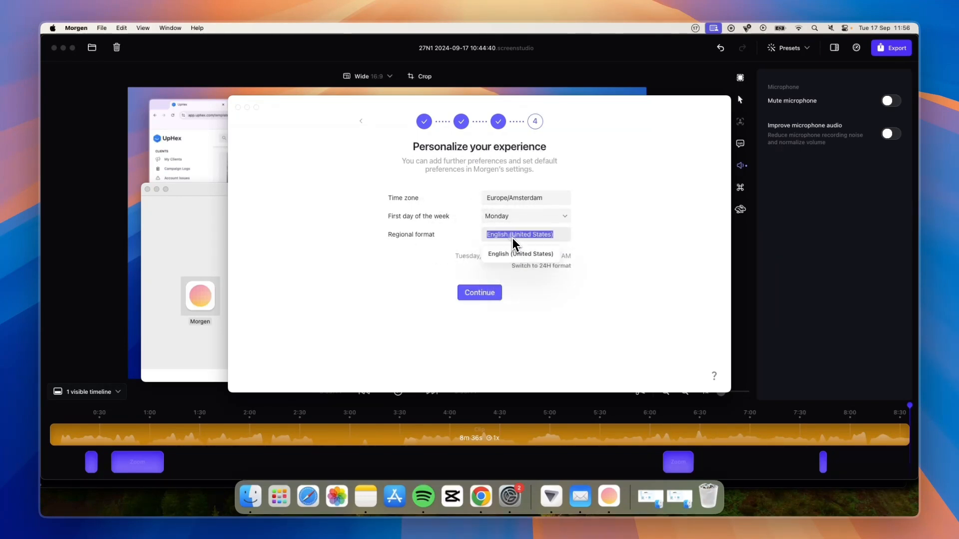
click(517, 253)
click(484, 295)
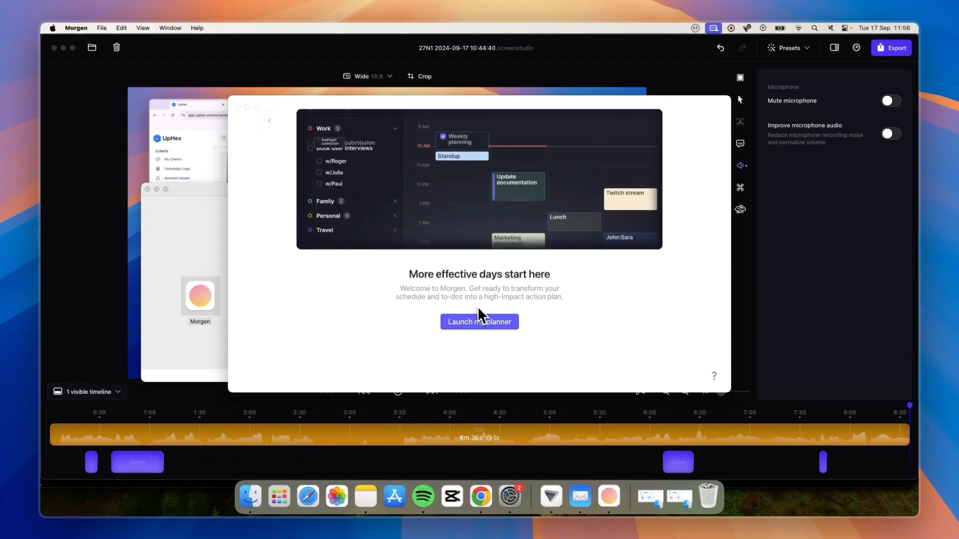
click(469, 322)
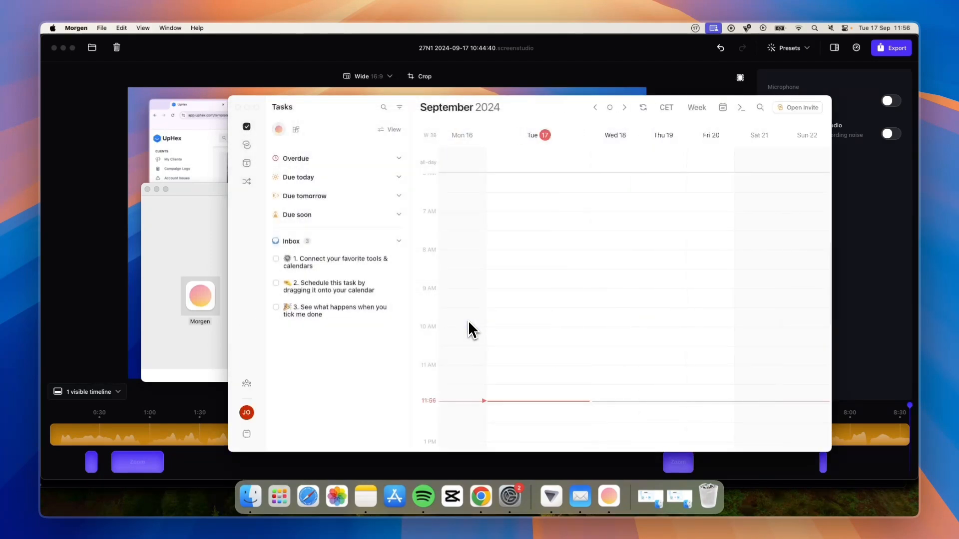
click(257, 108)
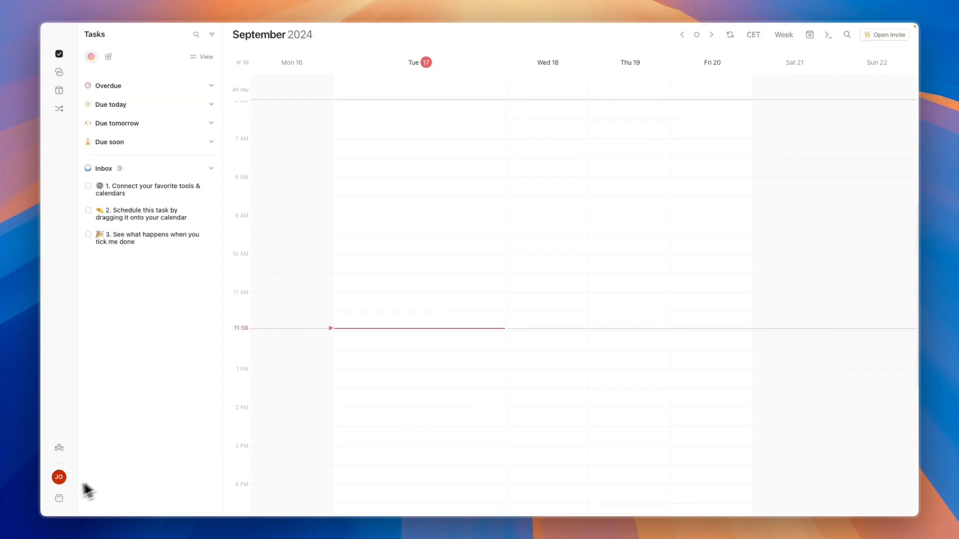
Open the Morgen Pro upgrade page in the browser and check the yearly and monthly billing options
click(60, 478)
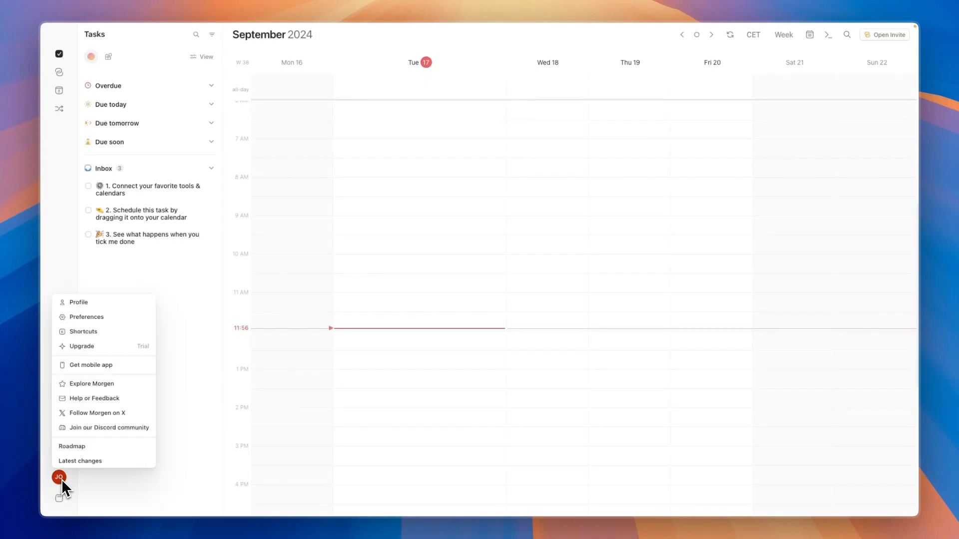
click(100, 351)
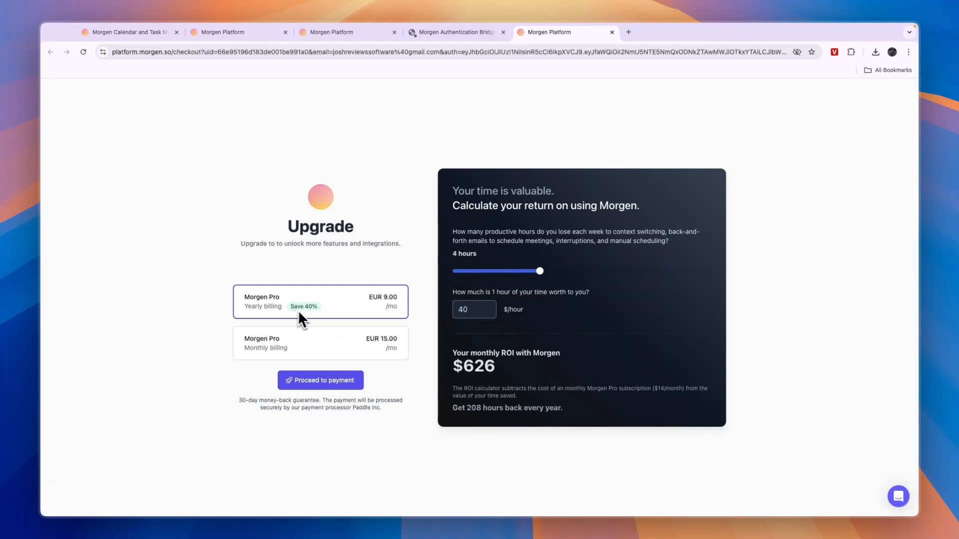
click(301, 339)
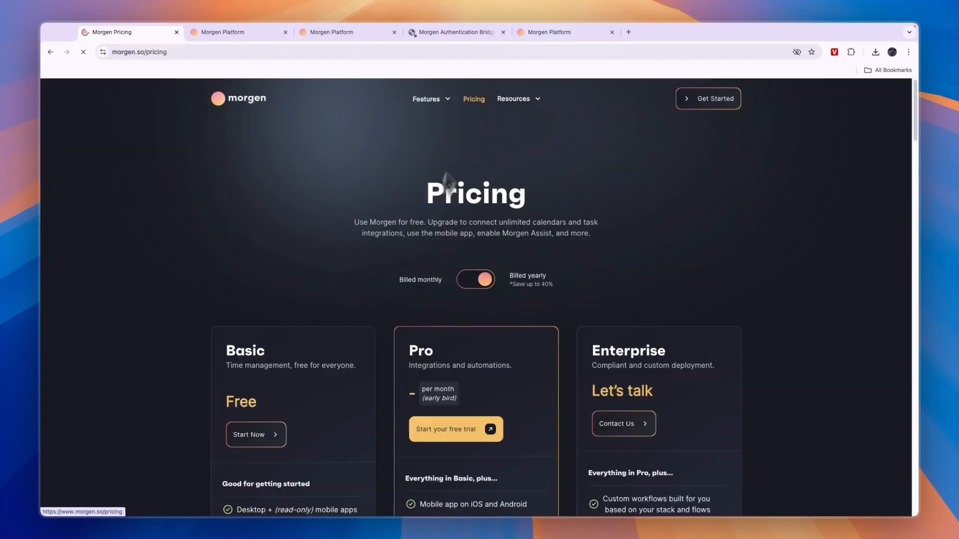
Review the plans on Morgen's website pricing page, examining each feature included in the free Basic plan
scroll(310, 343, down, 4)
scroll(310, 344, up, 3)
scroll(394, 269, down, 1)
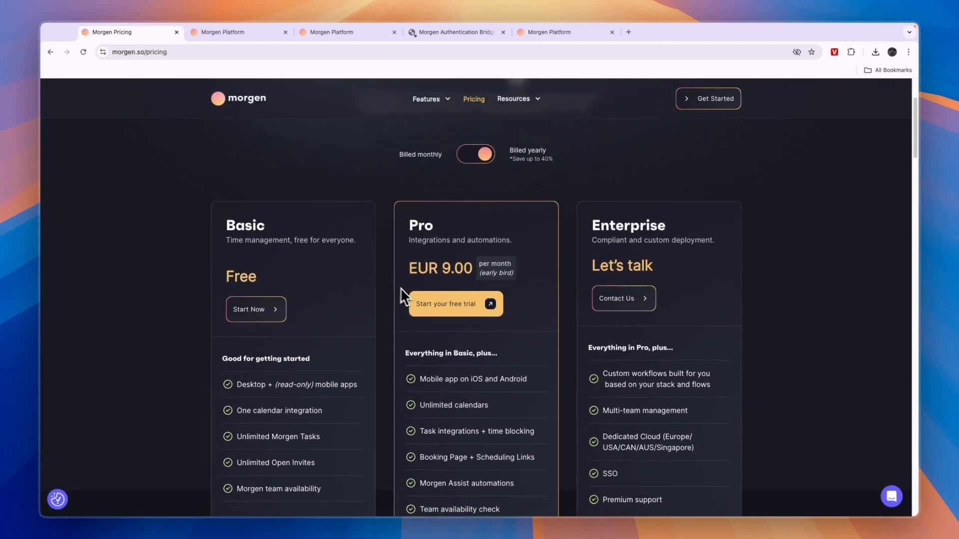
scroll(395, 270, down, 2)
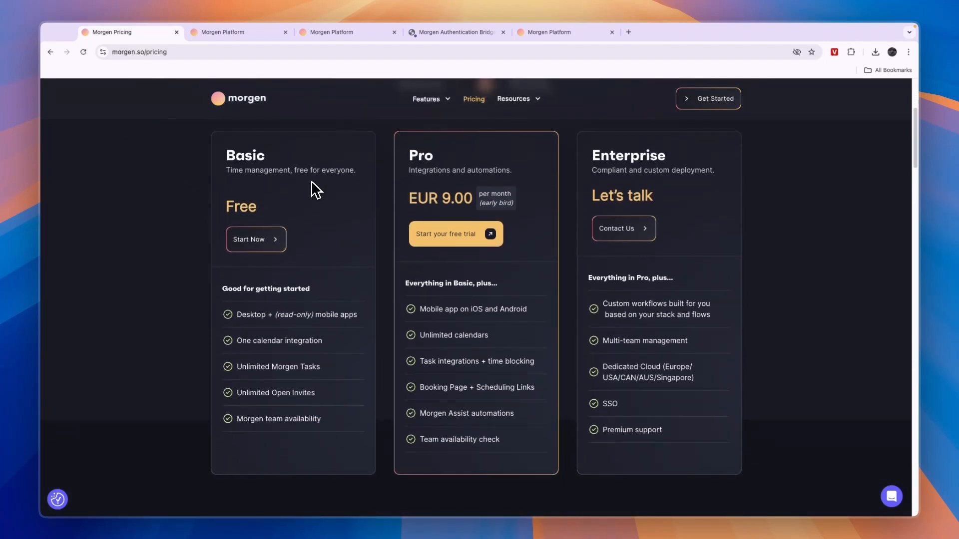
triple_click(293, 311)
click(264, 299)
double_click(252, 318)
drag(275, 319, 351, 324)
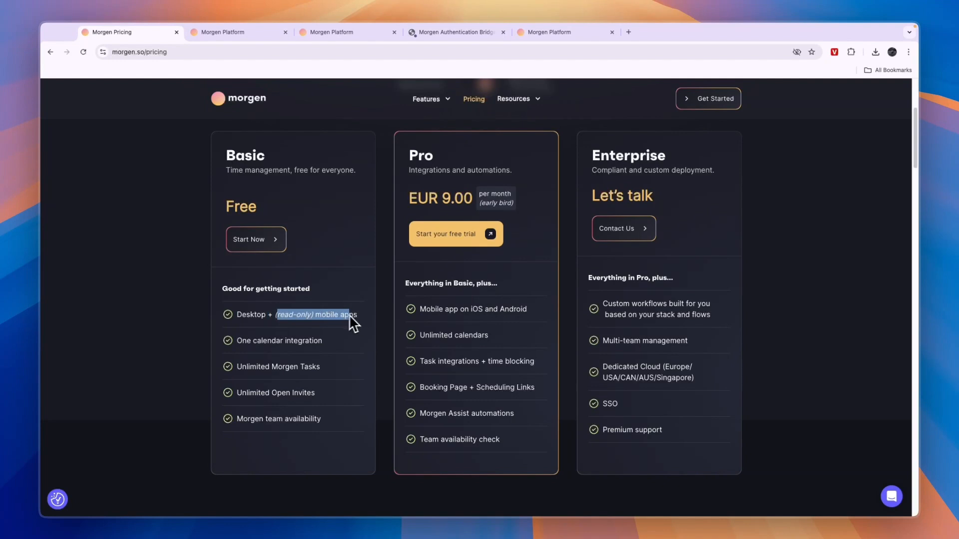
click(351, 324)
triple_click(279, 341)
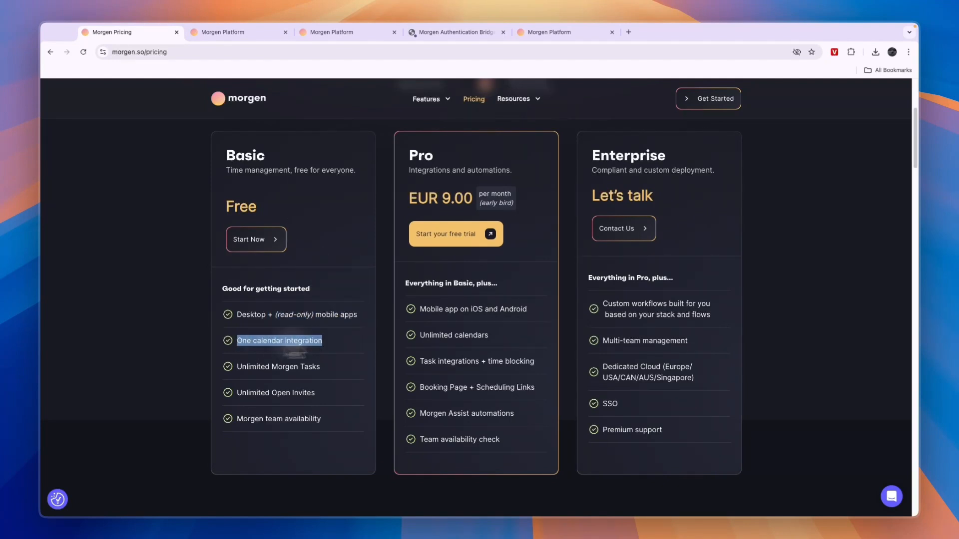
drag(326, 369, 245, 374)
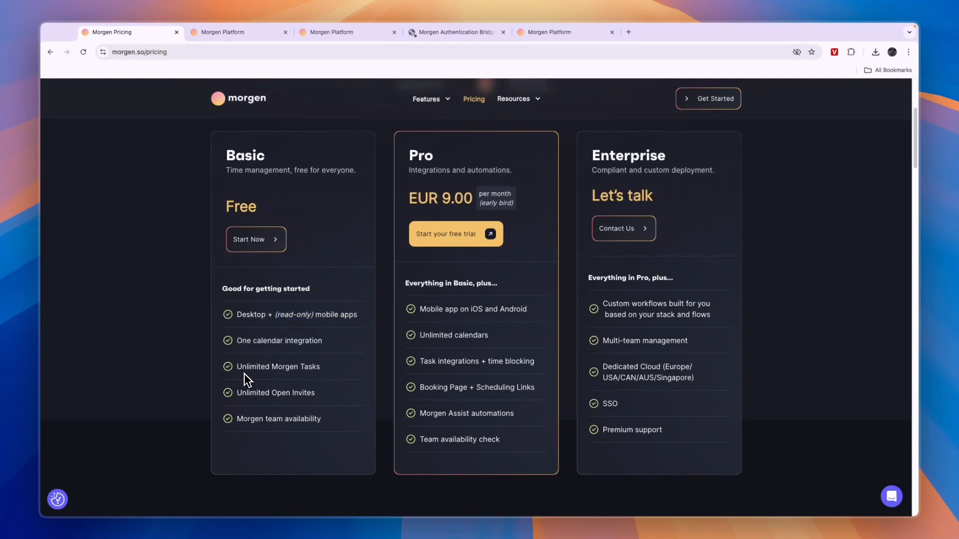
drag(316, 394, 226, 395)
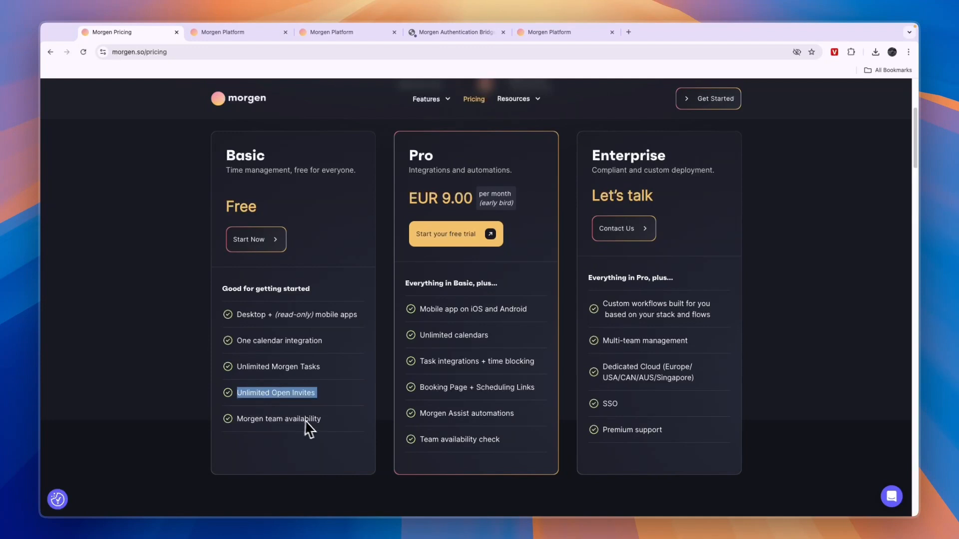
drag(322, 420, 237, 423)
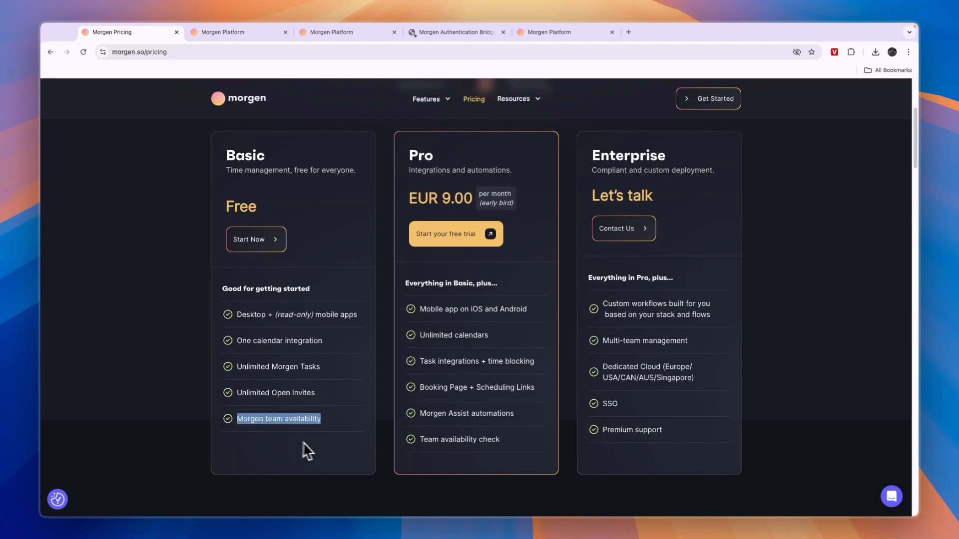
click(348, 453)
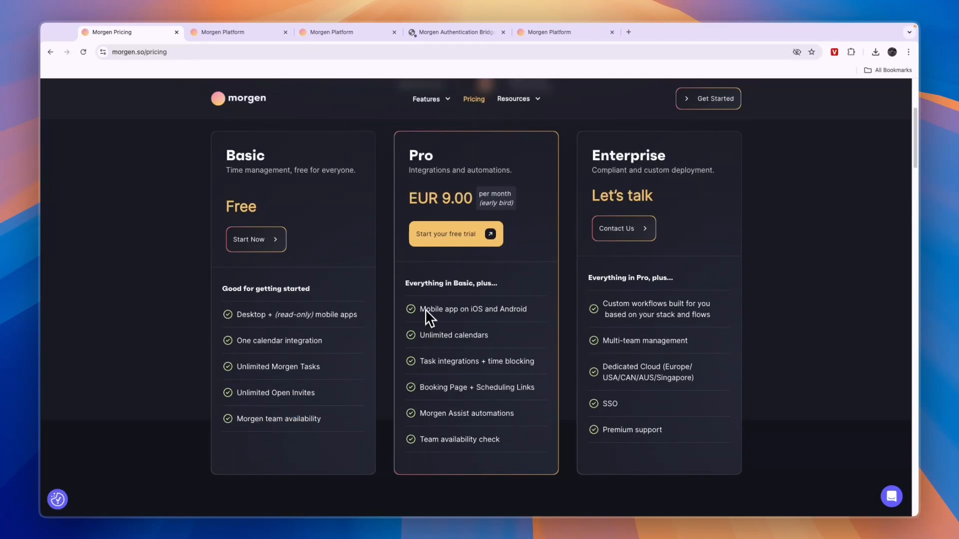
Examine the features included in the Pro plan, from task integrations and time blocking to the team availability check
drag(421, 310, 539, 368)
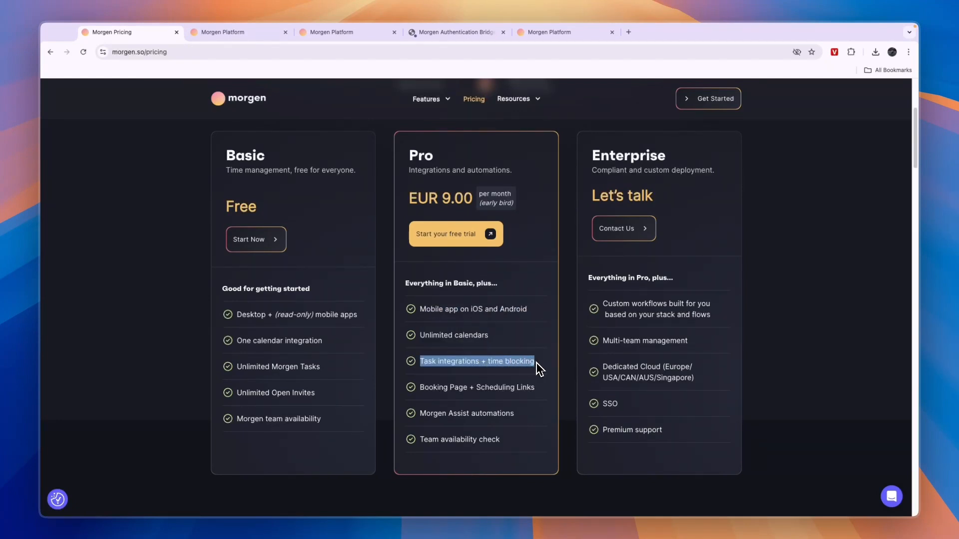
drag(424, 390, 532, 386)
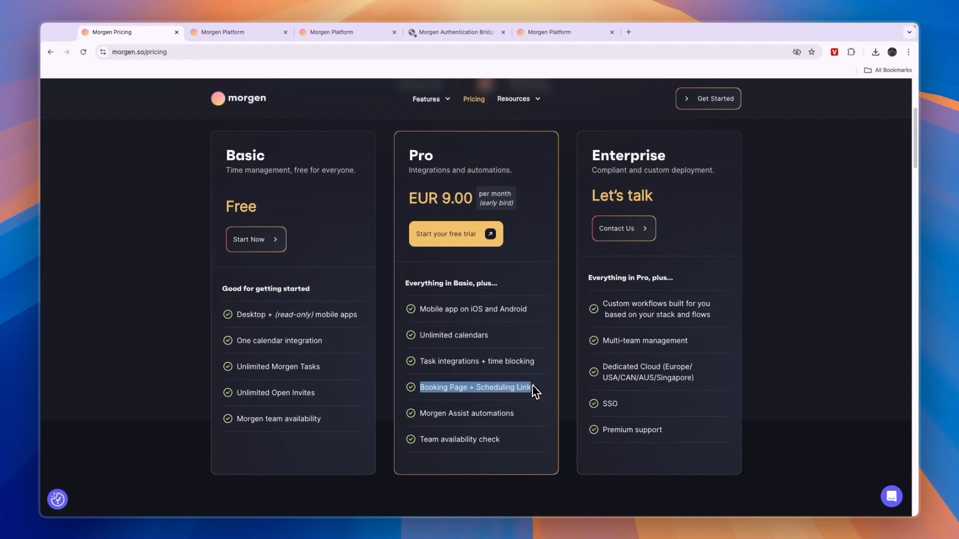
drag(421, 416, 515, 417)
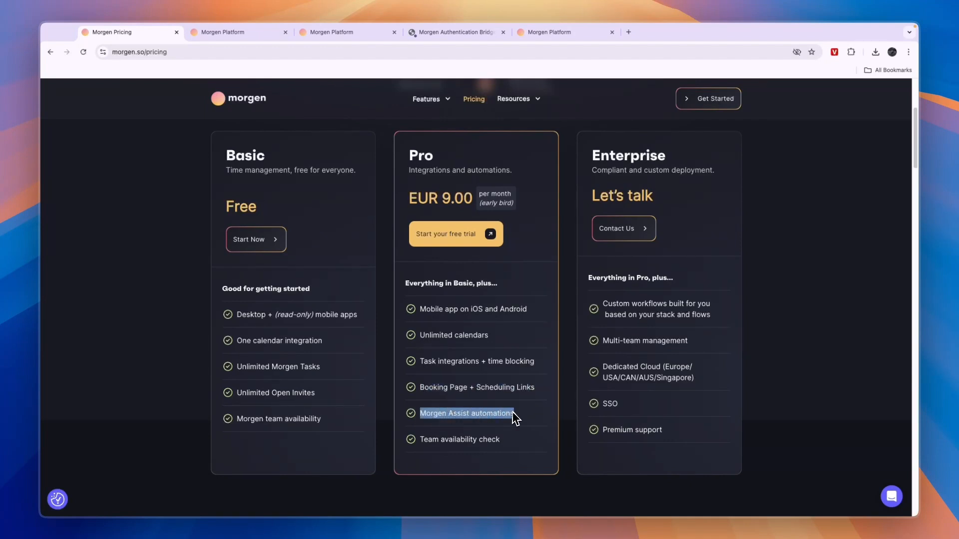
drag(421, 440, 503, 441)
click(525, 459)
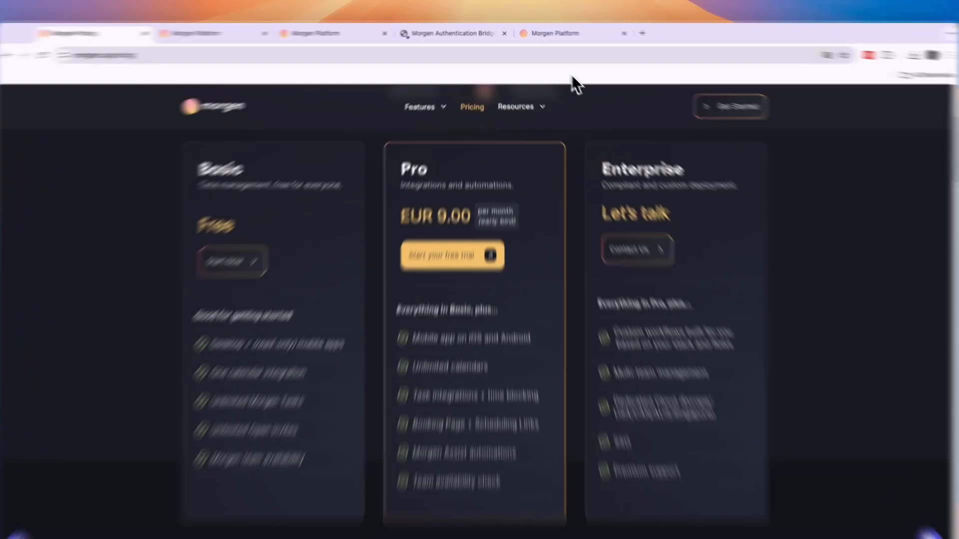
Return to the Morgen Pro upgrade page, choose yearly billing and proceed to payment
click(559, 32)
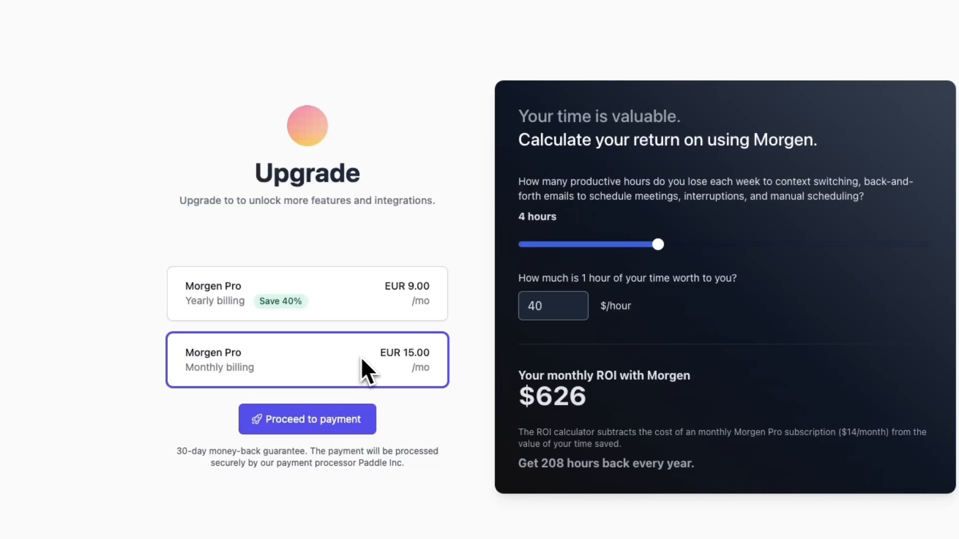
click(257, 302)
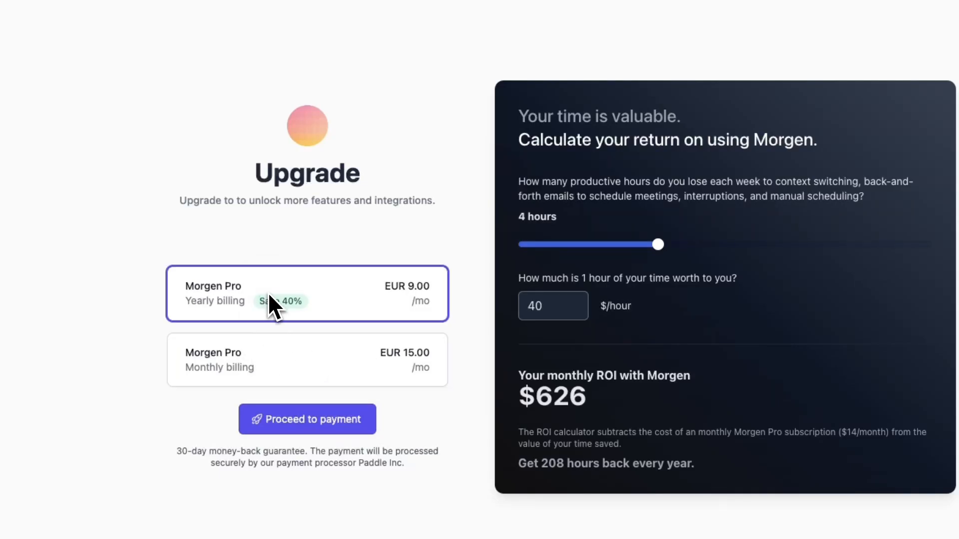
click(330, 416)
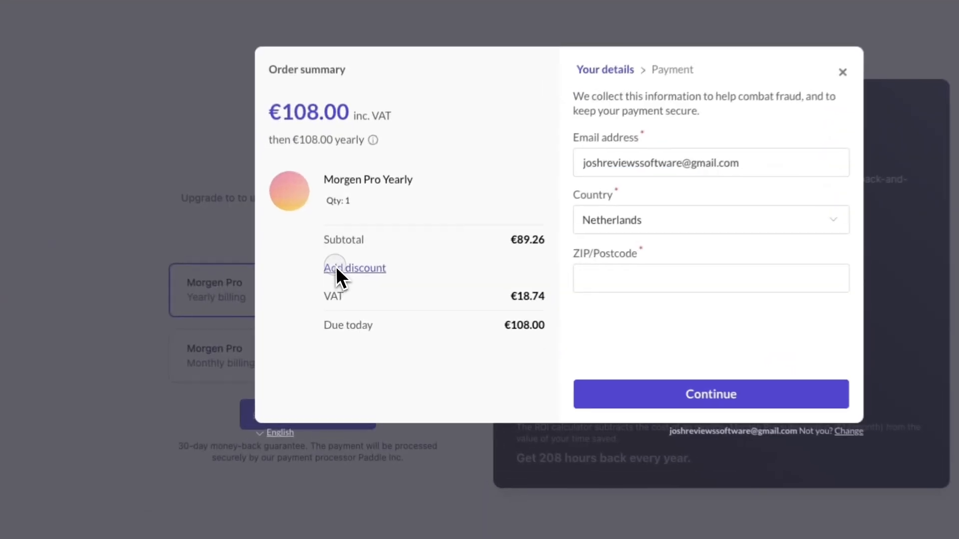
Apply the coupon code howto10 to the Morgen Pro Yearly order and check the discount in the order summary
click(338, 288)
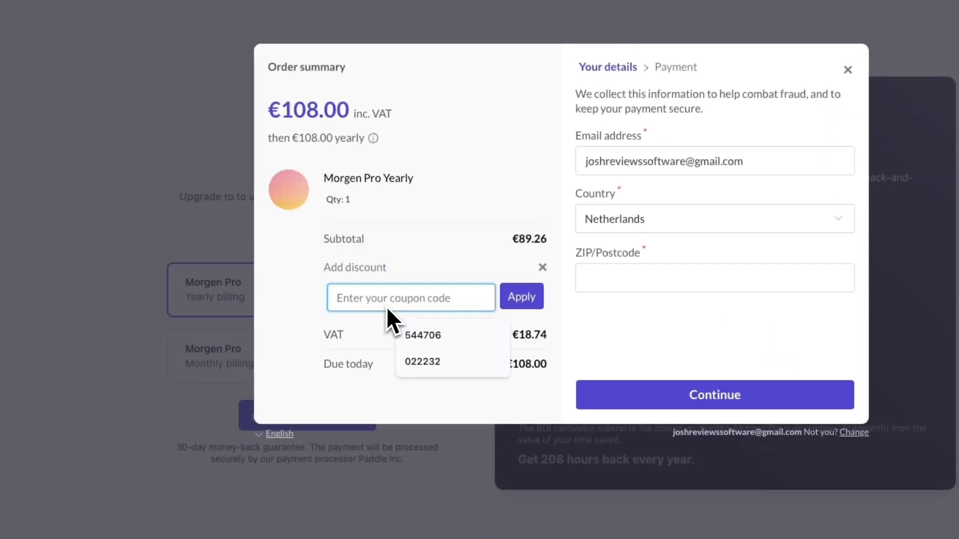
text(howto10)
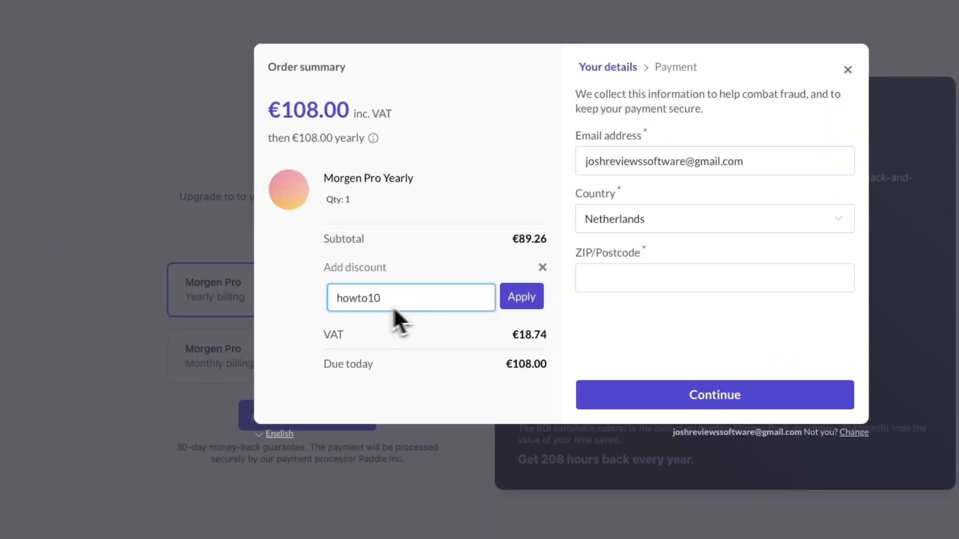
click(511, 300)
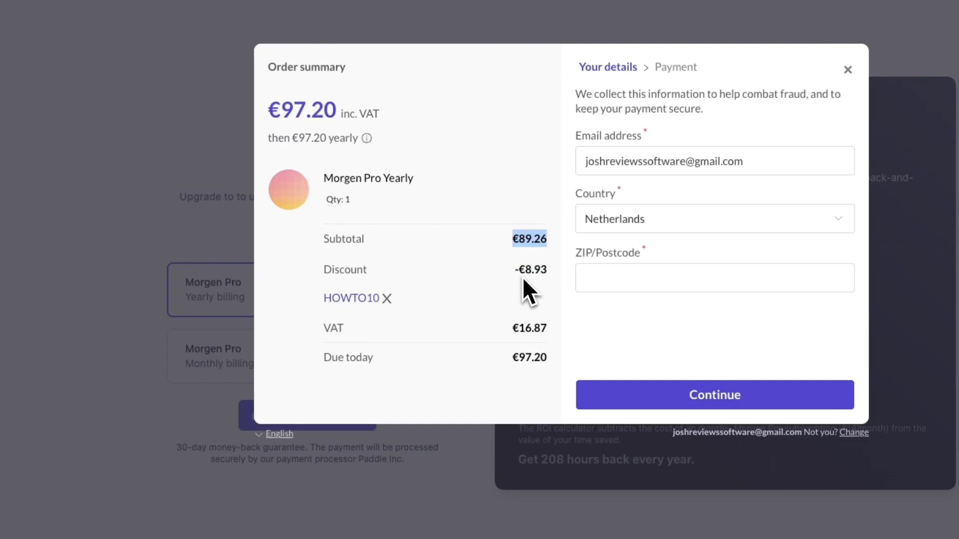
drag(513, 272, 544, 274)
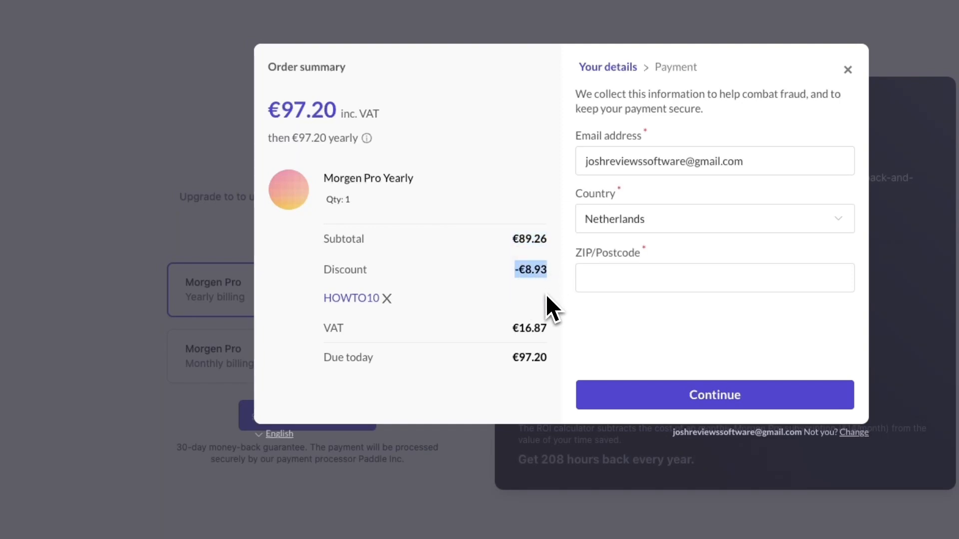
click(488, 314)
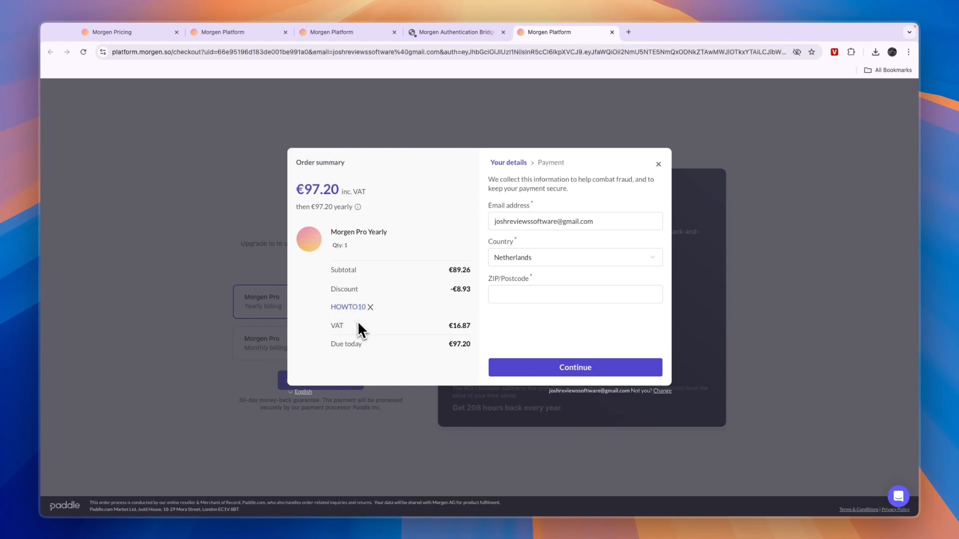
drag(334, 308, 365, 325)
click(417, 312)
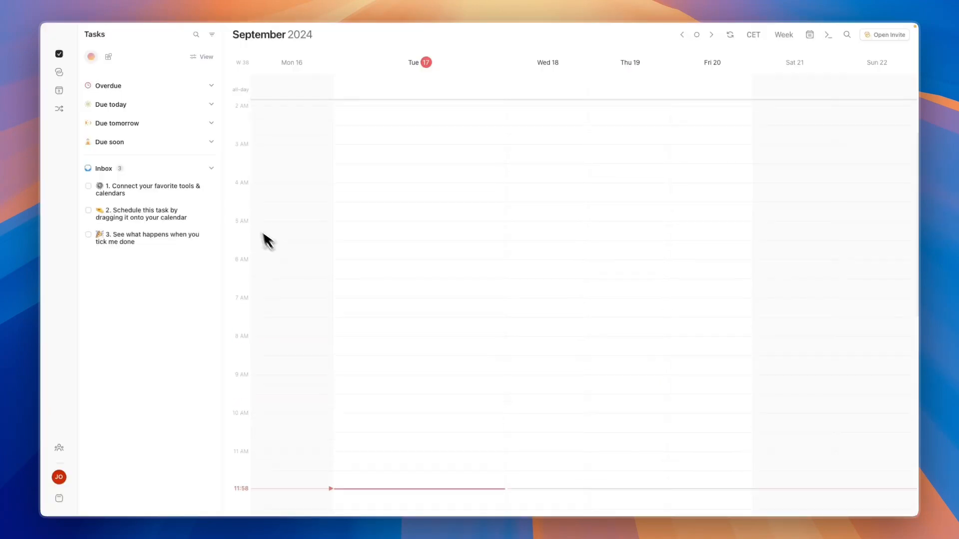
Switch to the Morgen desktop planner and collapse the Overdue and Due today groups in the task list
scroll(280, 244, up, 3)
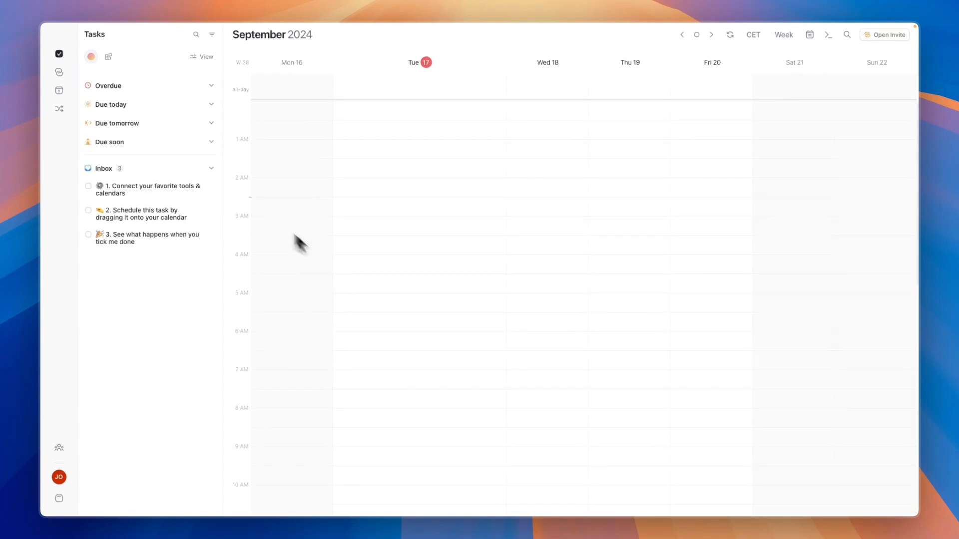
click(56, 70)
click(60, 55)
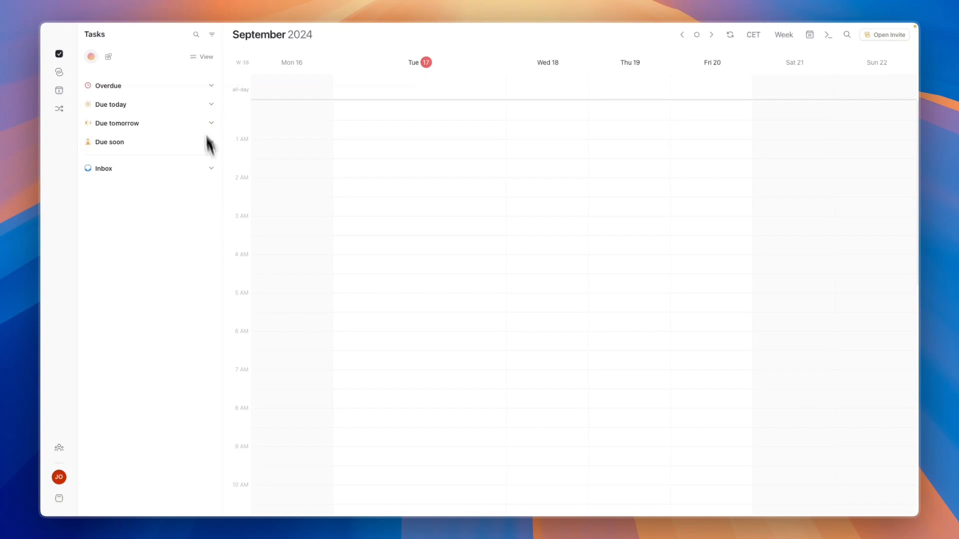
click(167, 82)
click(136, 111)
Create a new calendar entry on Tuesday 17 September at 13:00, title it "record video" and make it a task
right_click(393, 109)
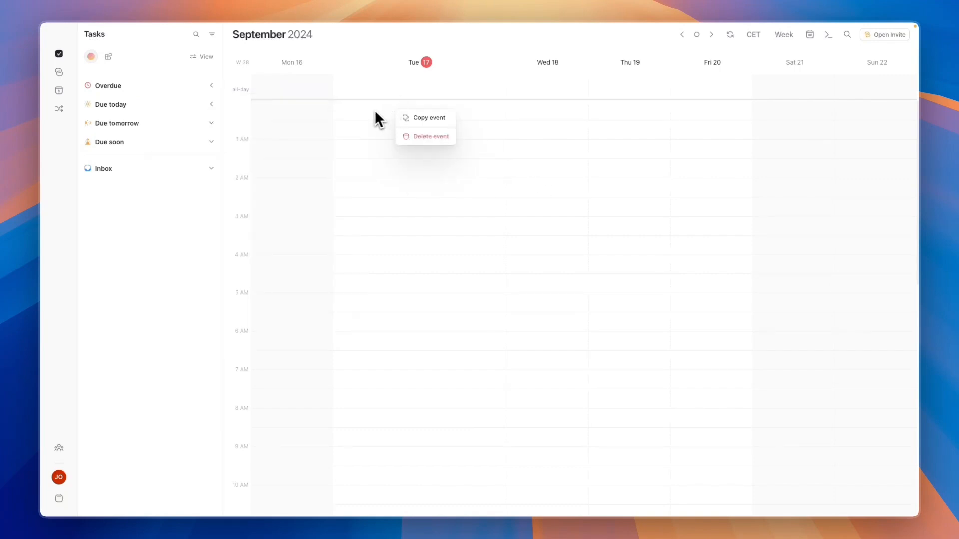
click(376, 117)
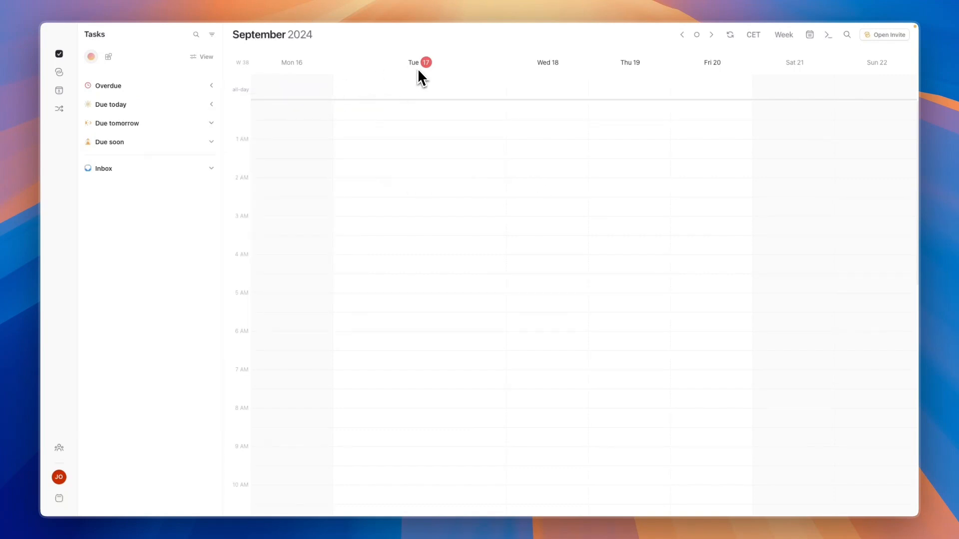
right_click(501, 240)
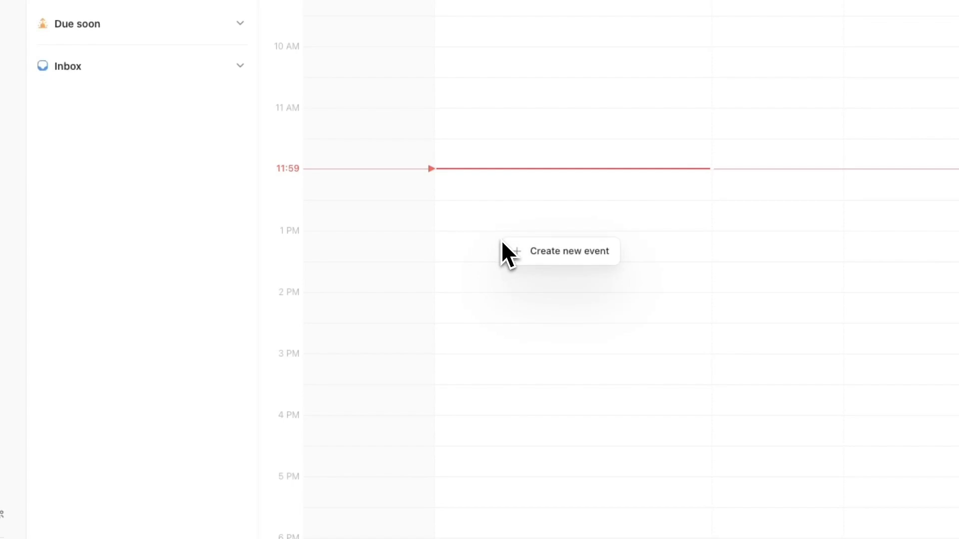
click(476, 244)
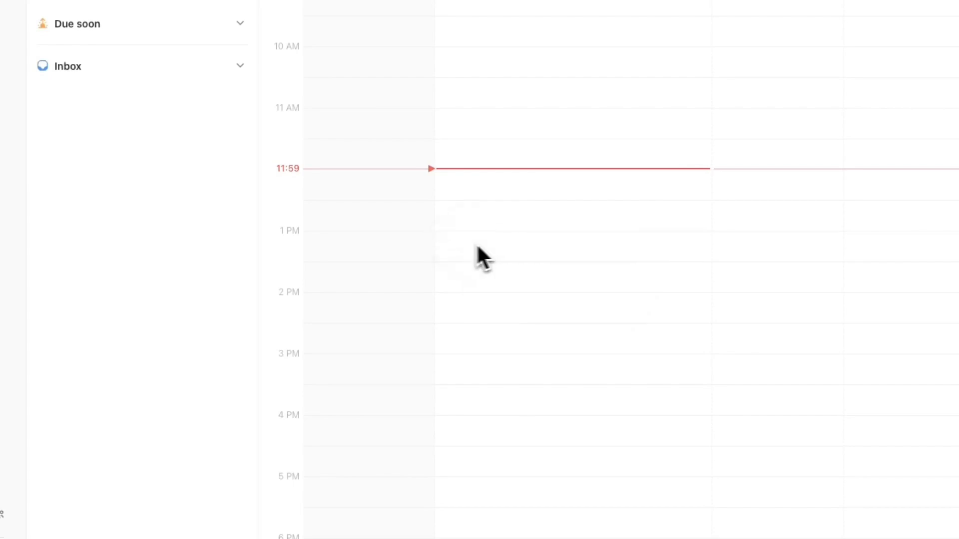
right_click(507, 242)
click(555, 256)
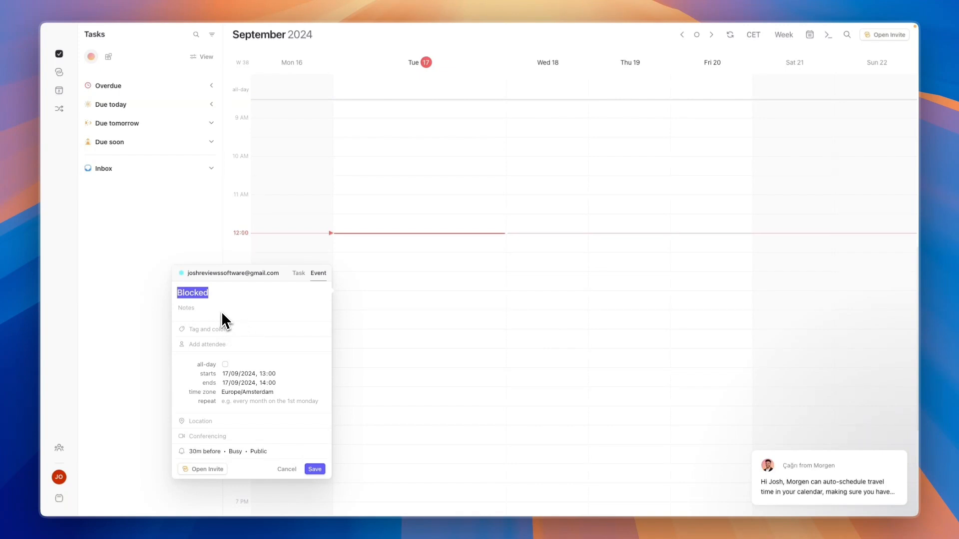
text(record video)
click(302, 275)
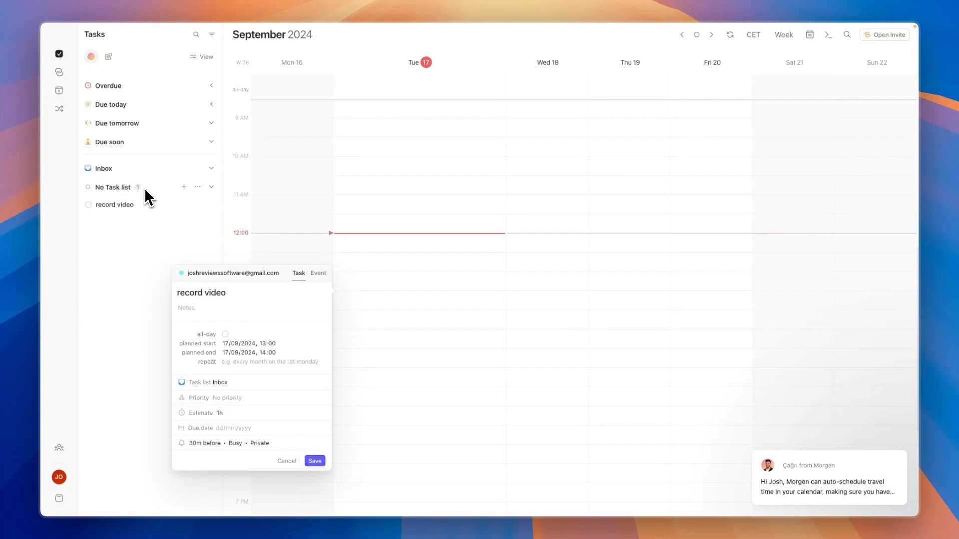
Keep the record video task timed rather than all-day and set its planned end to 14:30
click(225, 334)
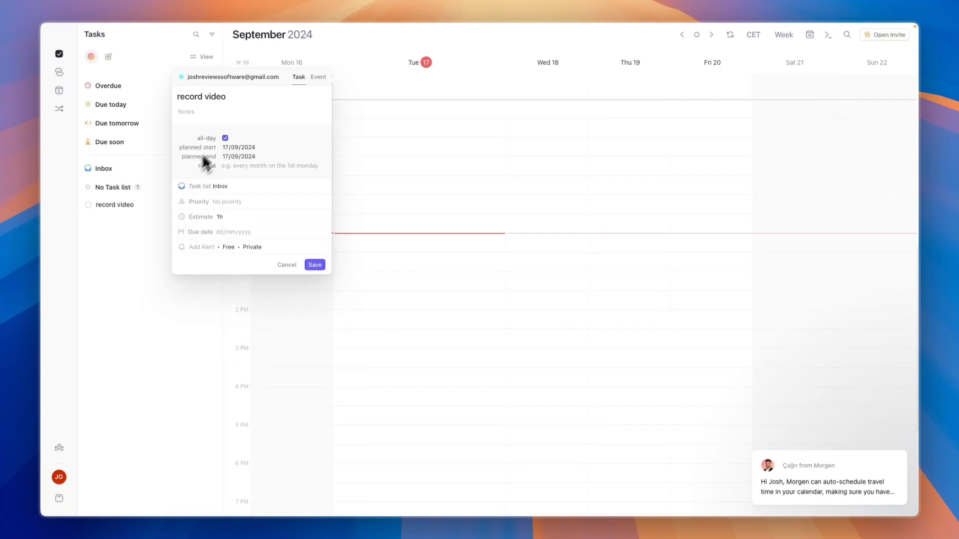
click(225, 138)
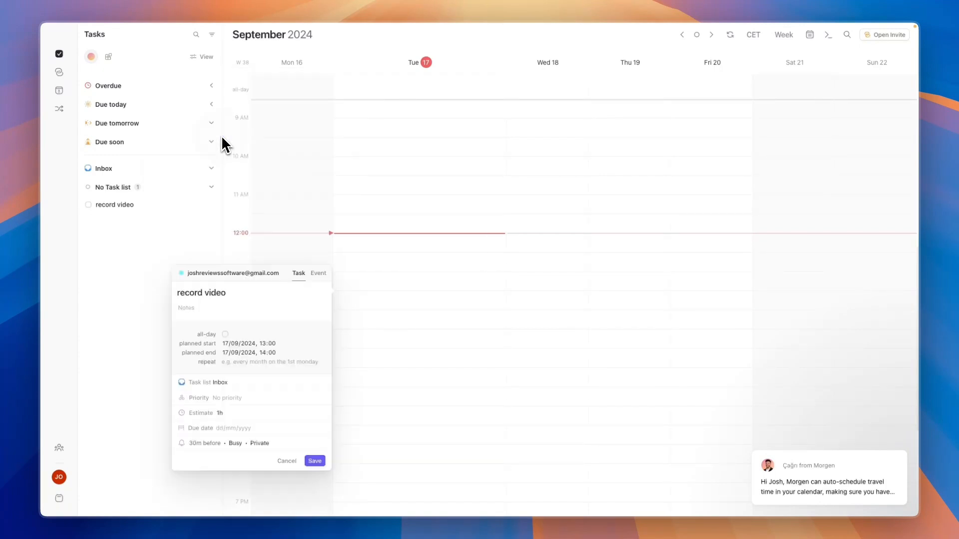
click(270, 352)
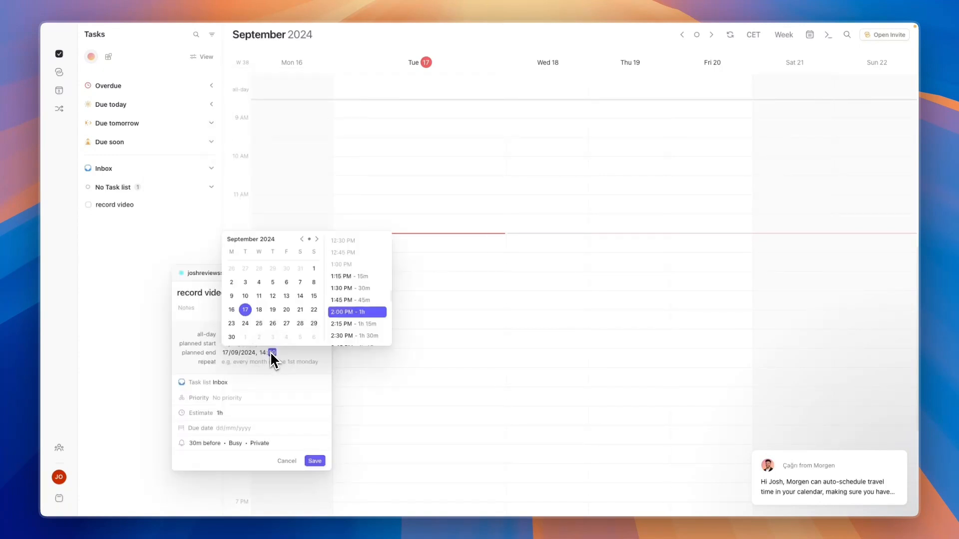
click(363, 333)
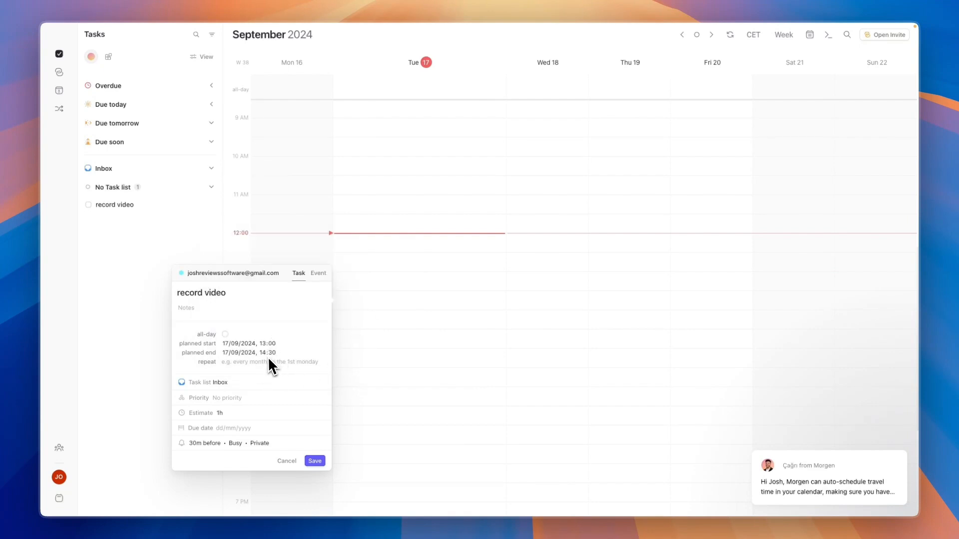
Set the record video task's priority to High and its time estimate to 1h 30m
click(228, 397)
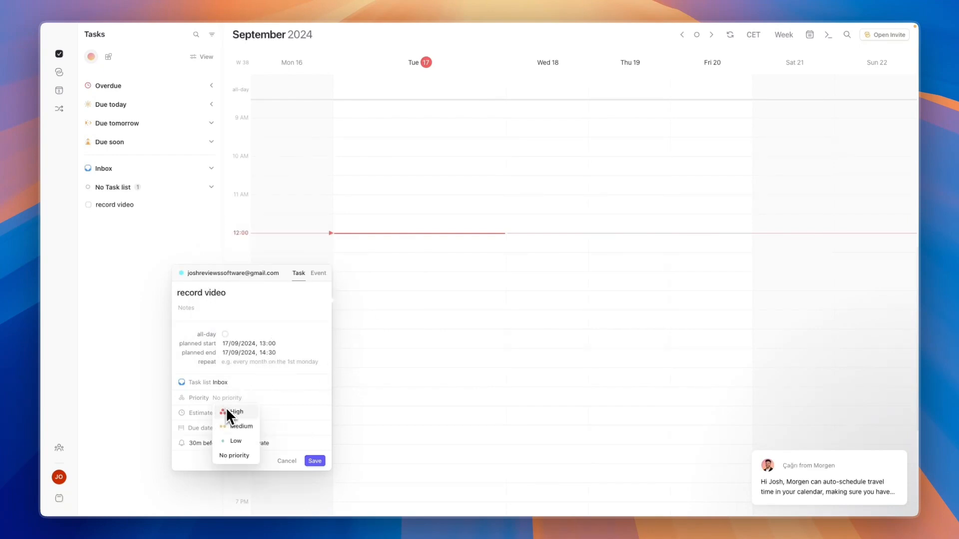
click(236, 414)
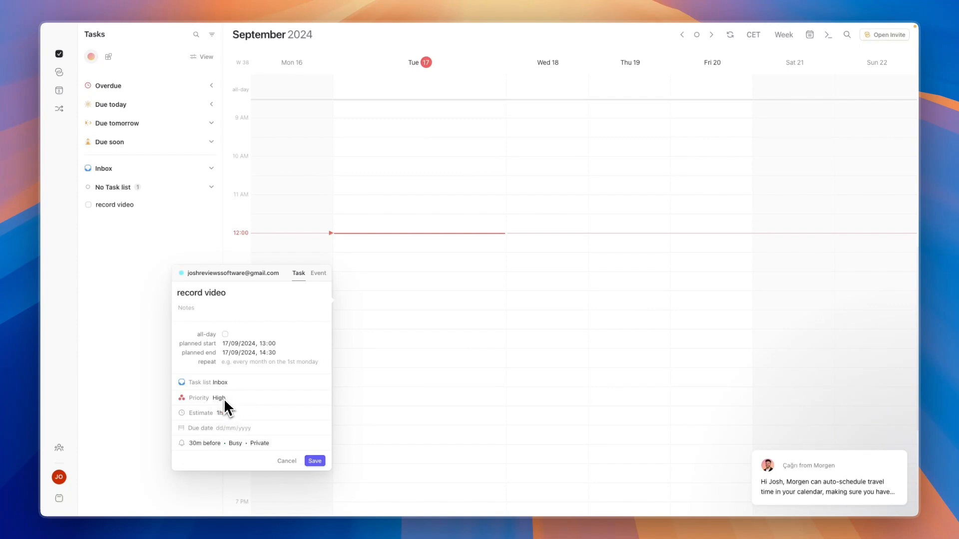
click(224, 417)
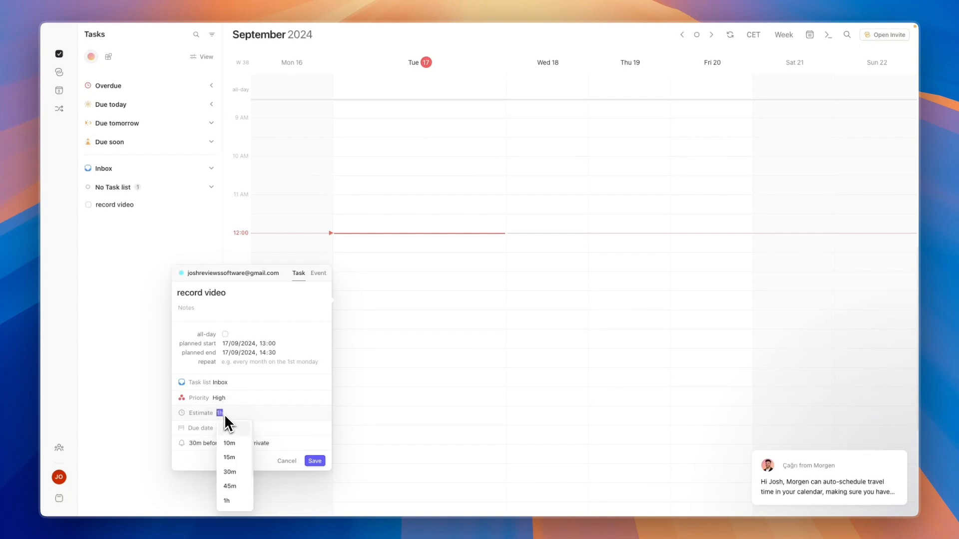
scroll(232, 489, down, 2)
click(231, 480)
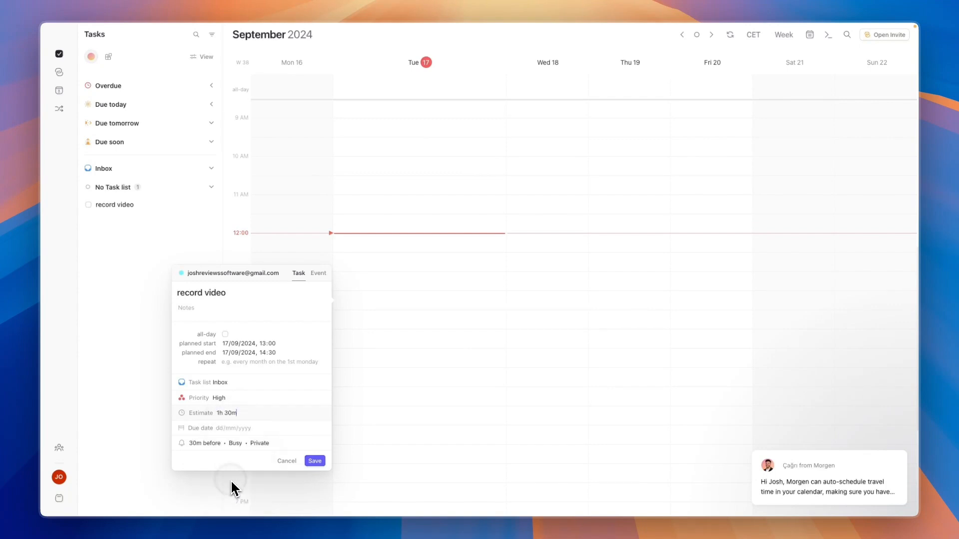
Check the record video task's due date and alert options, and save the task to the calendar
click(222, 429)
click(208, 429)
click(183, 445)
click(281, 432)
click(314, 461)
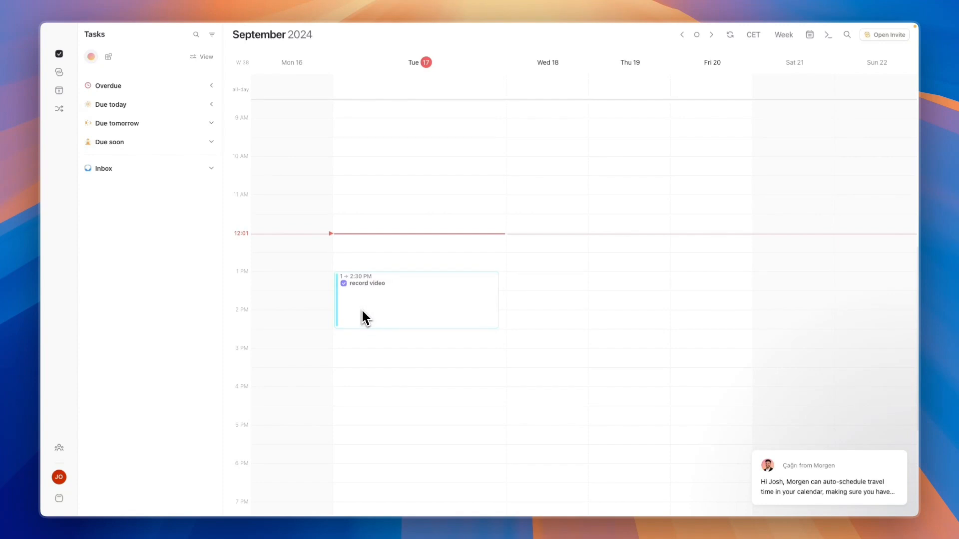
Make Tuesday's record video task repeat daily, every 1 day with no end date, and save it
click(363, 318)
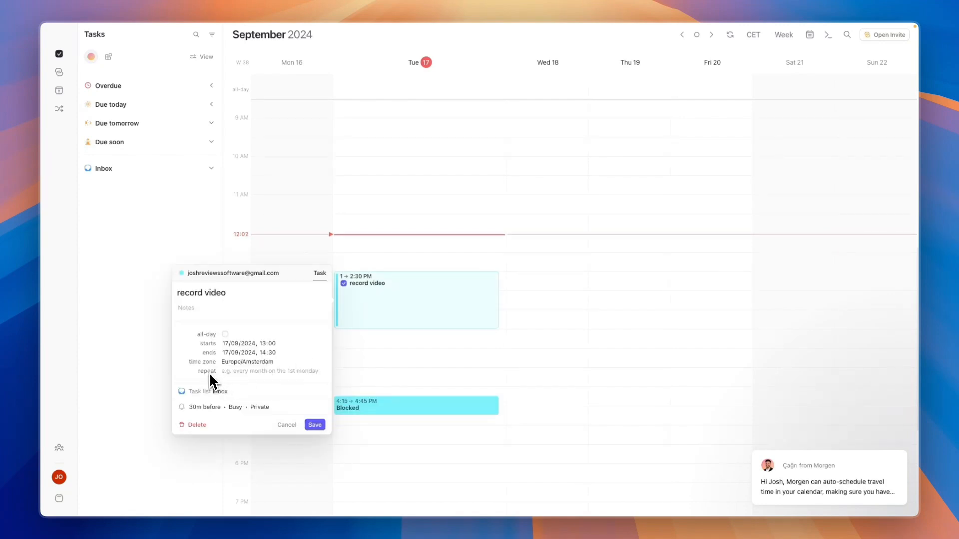
click(229, 372)
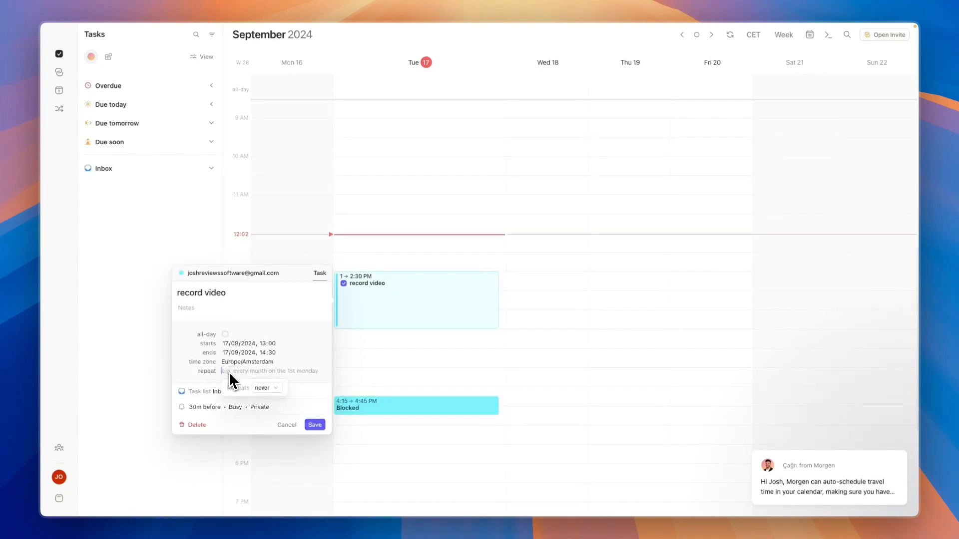
click(262, 387)
click(261, 360)
click(265, 388)
click(254, 374)
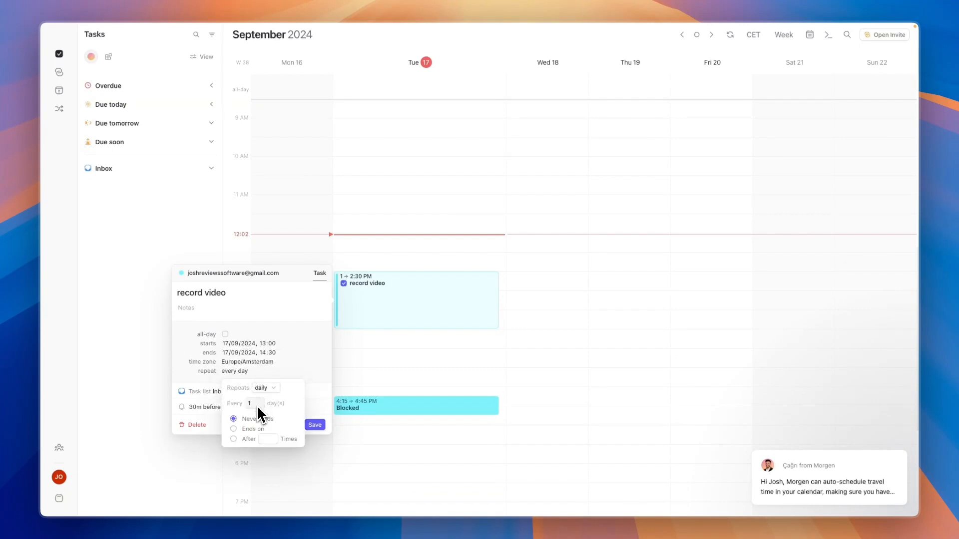
click(316, 425)
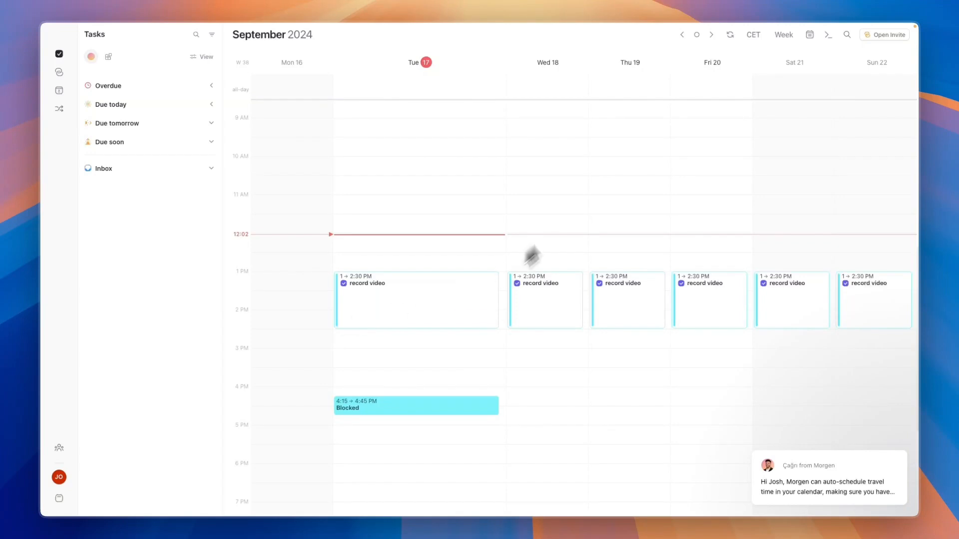
scroll(449, 130, up, 3)
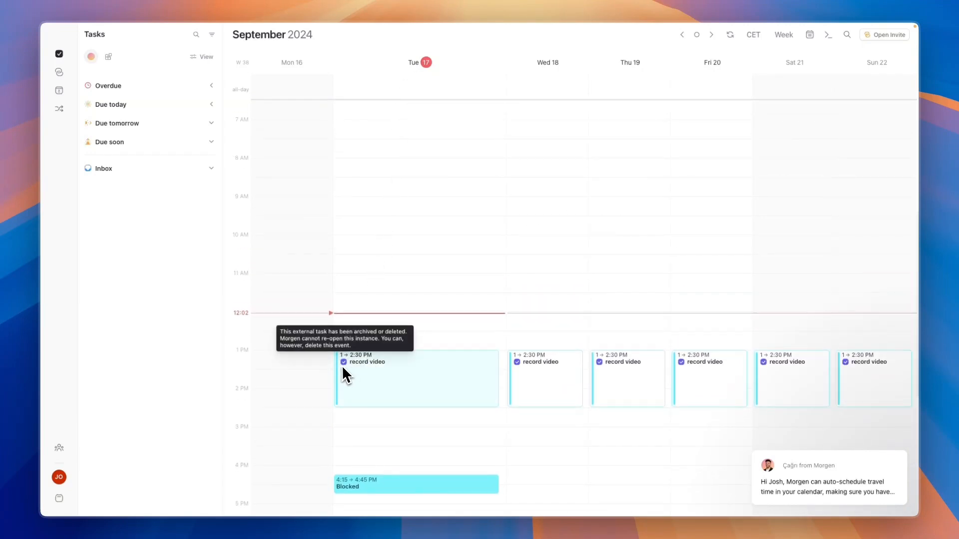
Start a new open invite and check the meeting durations it offers
click(59, 75)
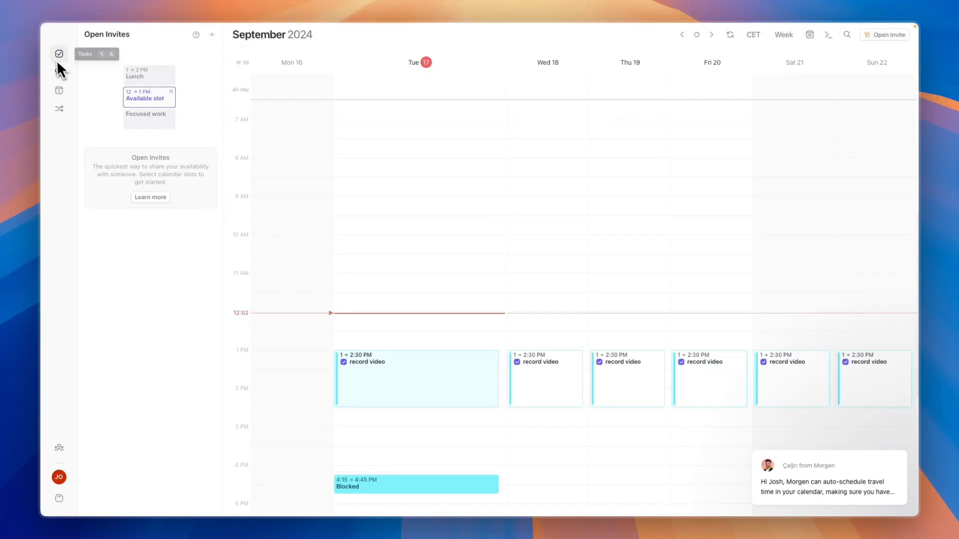
click(212, 35)
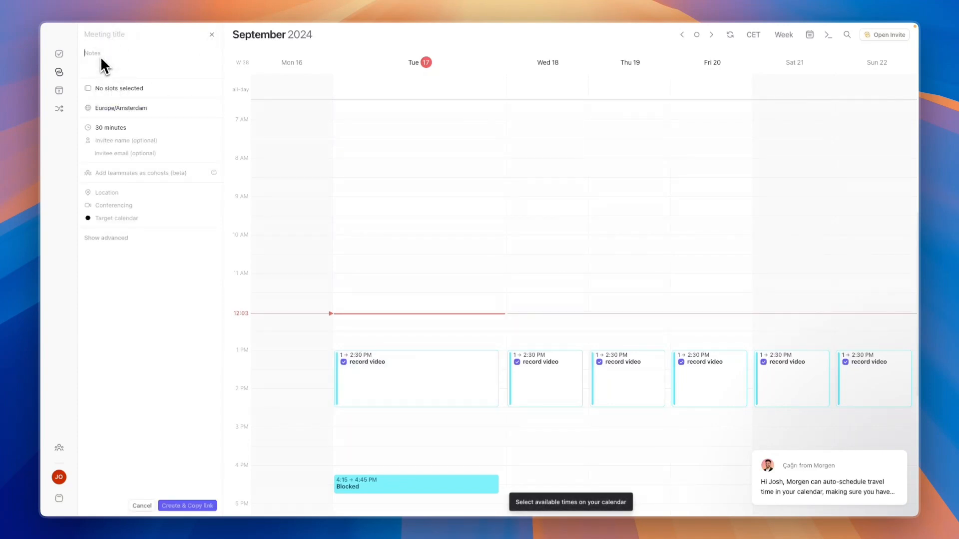
click(120, 128)
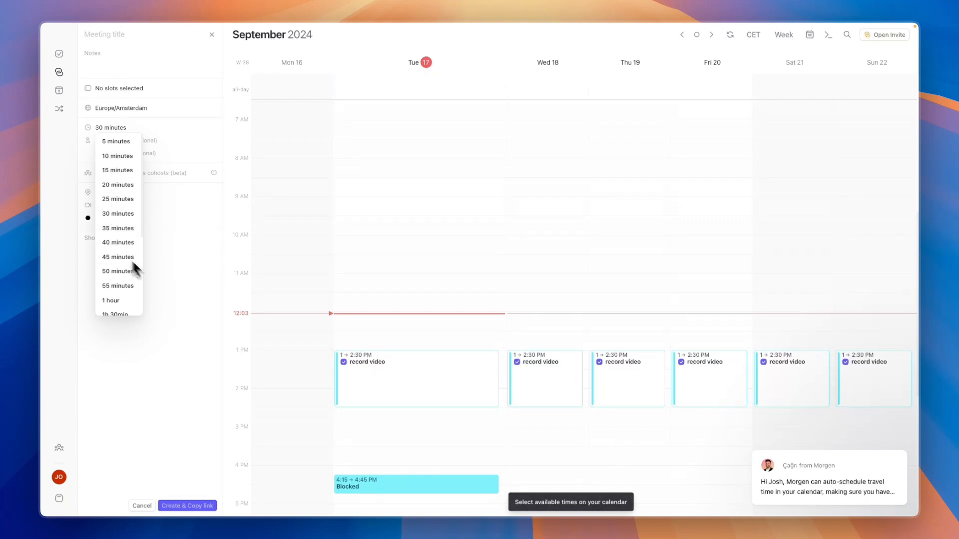
click(172, 258)
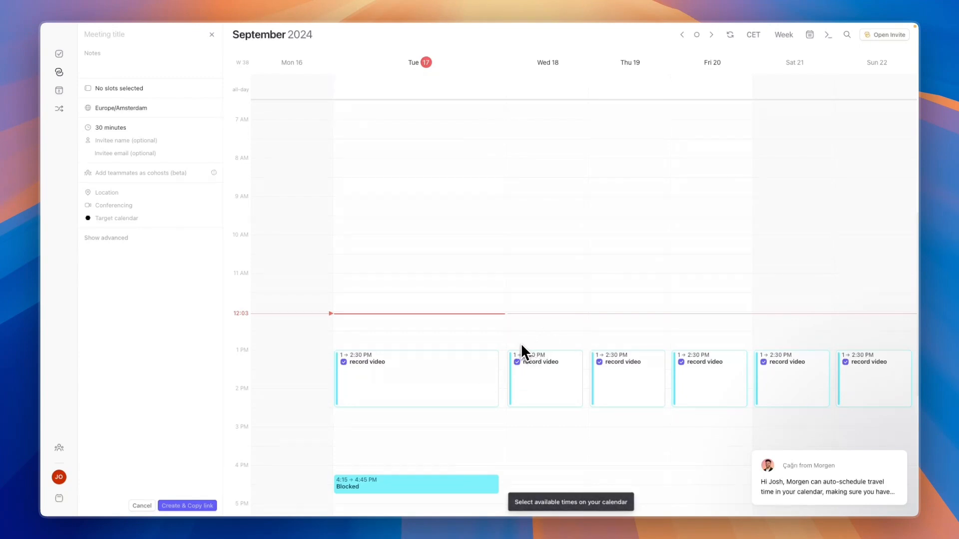
Copy the booking page link, view the public booking page in Chrome, and read its heading, welcome text and booking options
click(65, 91)
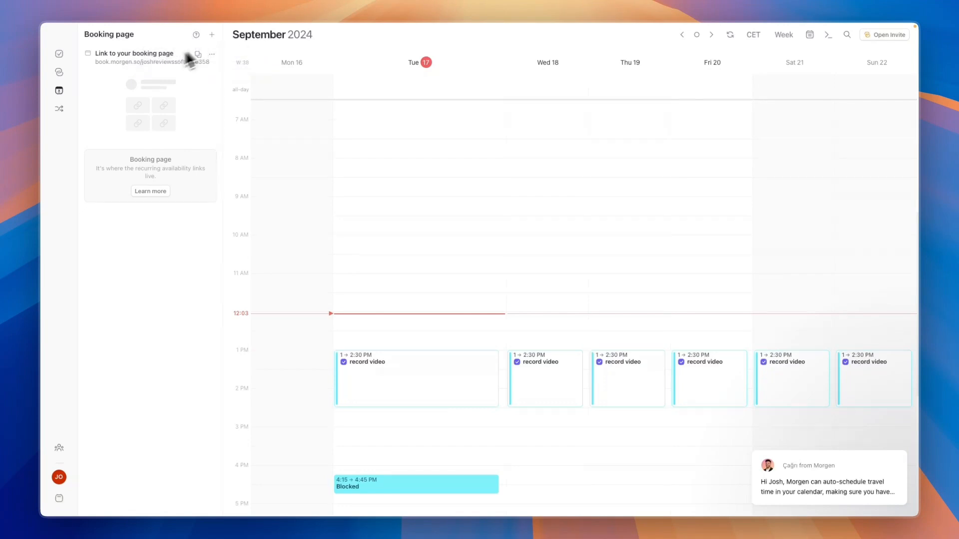
click(197, 55)
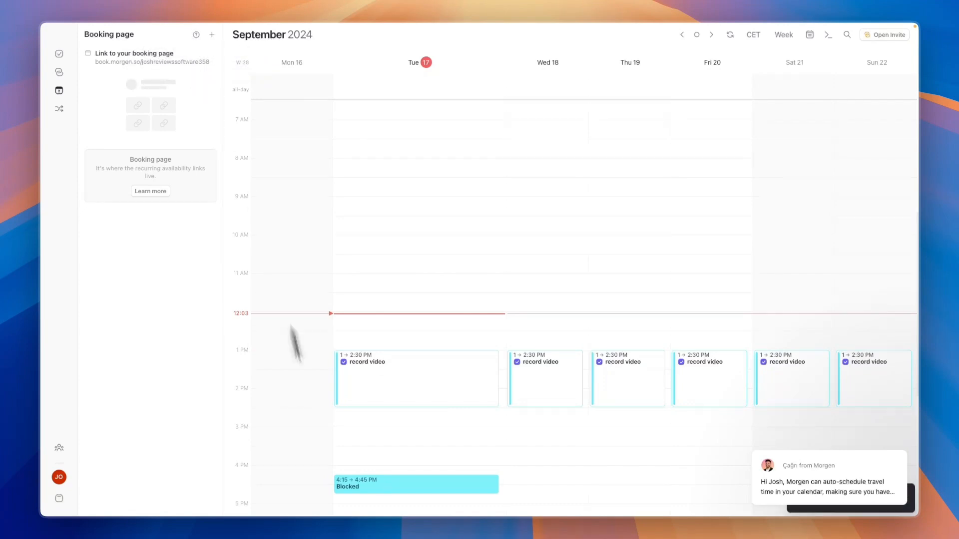
mouse_move(346, 521)
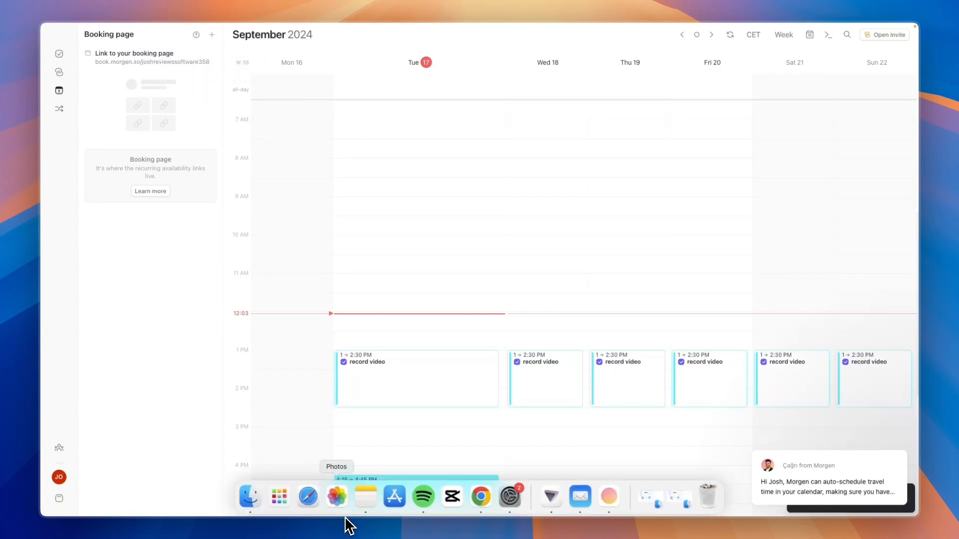
click(481, 517)
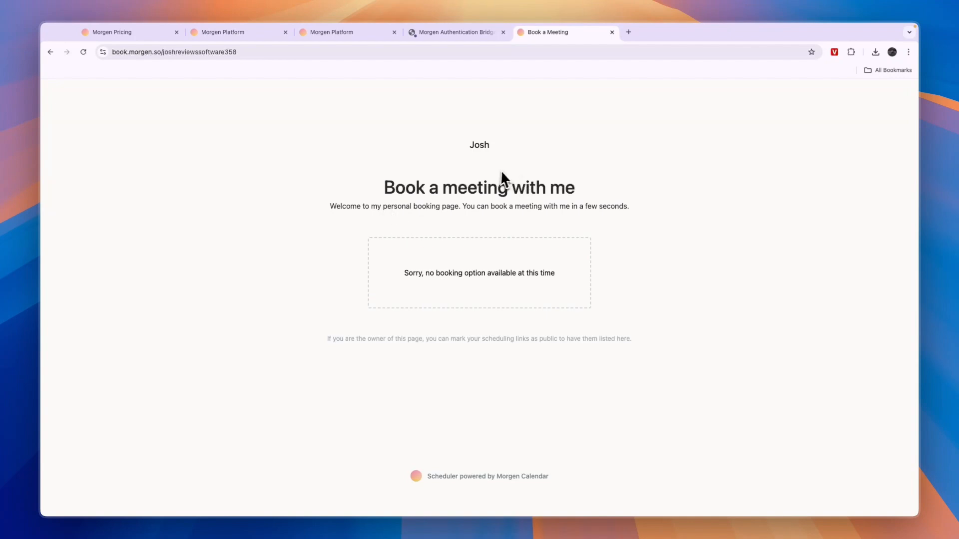
drag(375, 187, 582, 188)
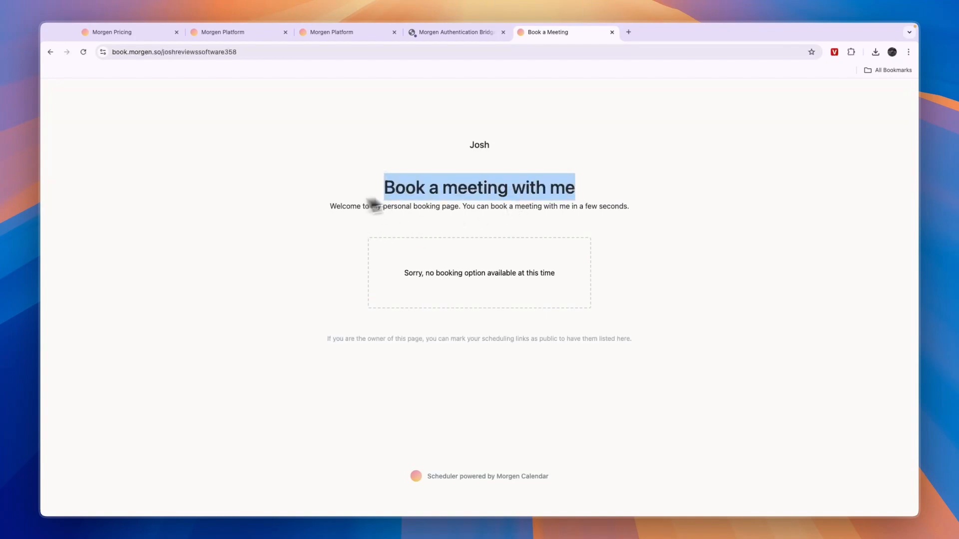
drag(325, 206, 595, 220)
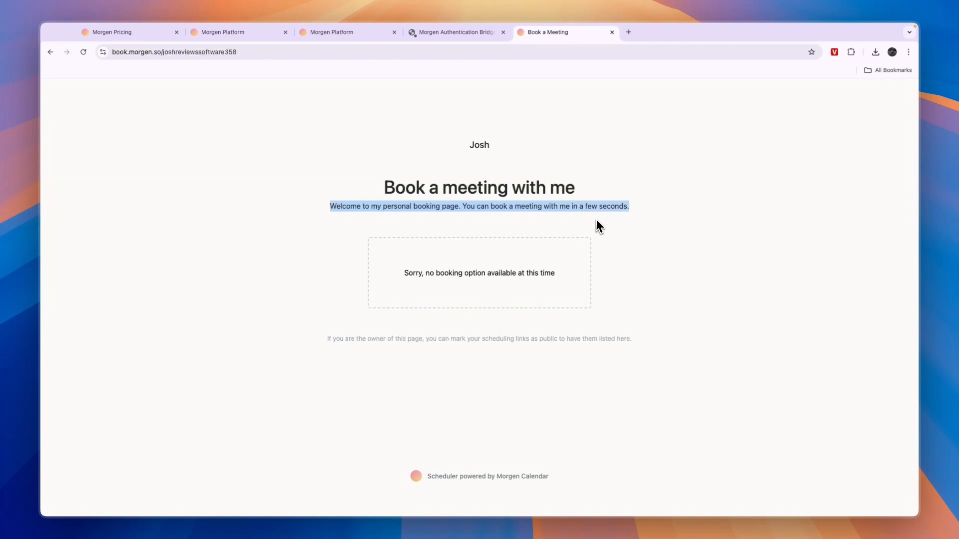
drag(397, 275, 564, 284)
In the Morgen app, start a booking link titled 1 and mark several Monday availability slots between 9:15 AM and 12:30 PM
mouse_move(521, 522)
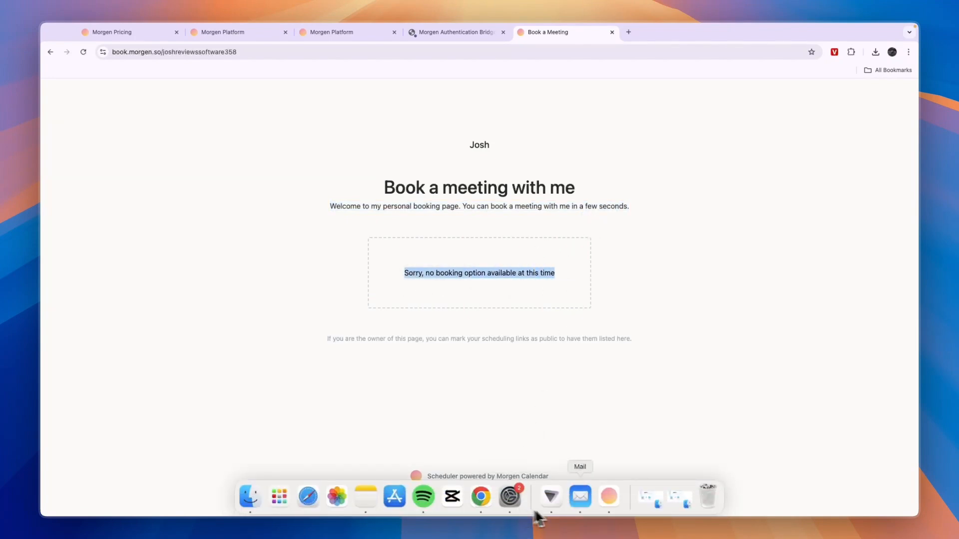
click(609, 497)
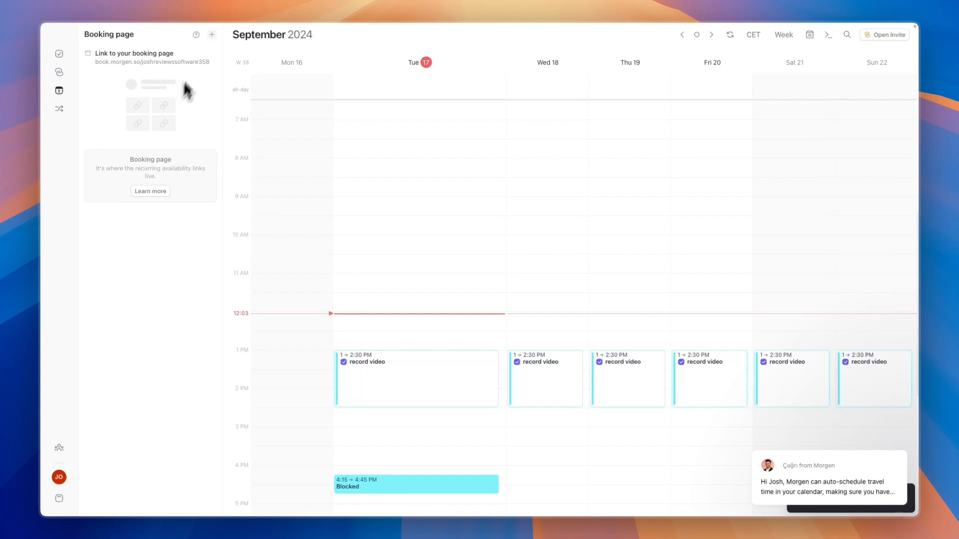
click(211, 34)
text(1)
click(274, 143)
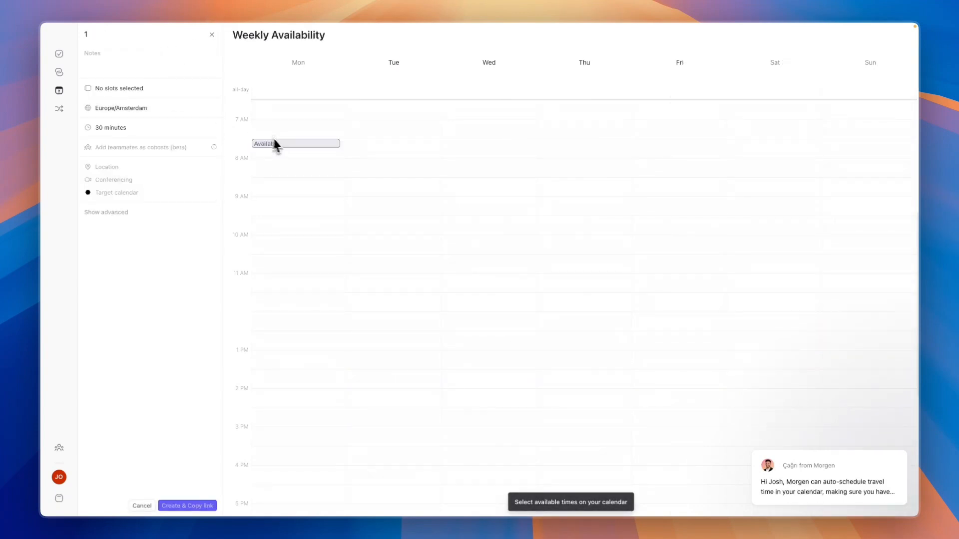
drag(278, 145, 272, 218)
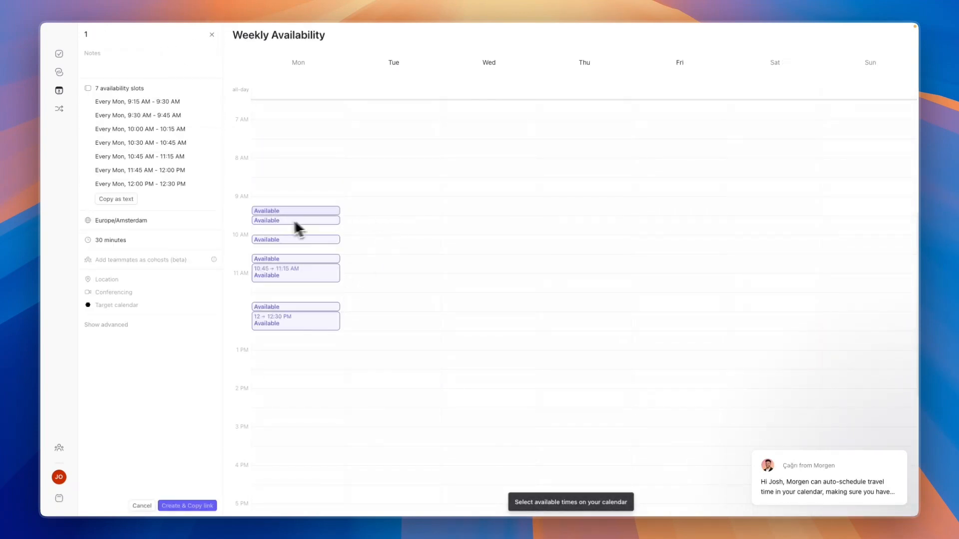
Add Tuesday availability slots at 8:30–8:45, 9:00–9:30, 10:00–10:30 and 11:15–11:30 AM, and 12:30–1:00 PM
click(391, 181)
drag(420, 199, 439, 209)
drag(392, 237, 392, 252)
click(393, 286)
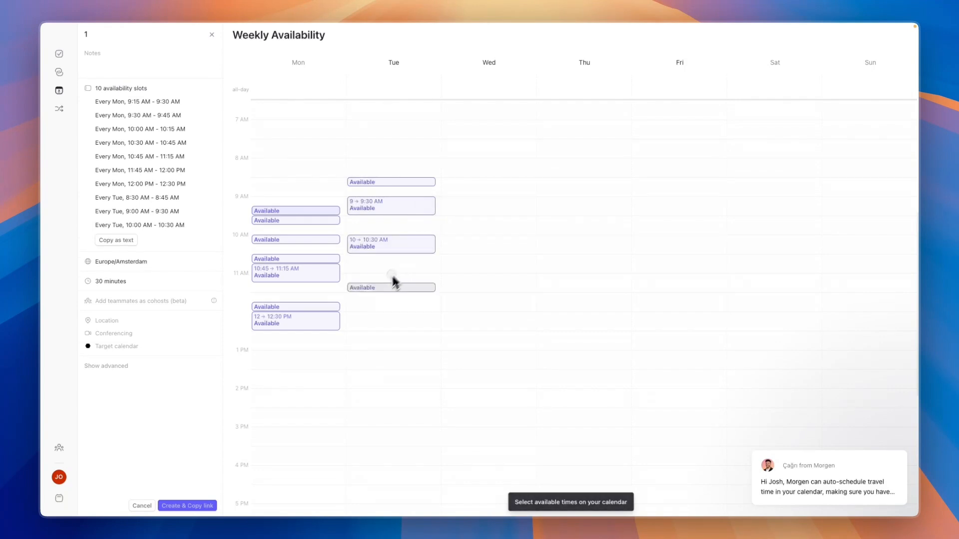
drag(389, 334, 389, 350)
Add availability for Wednesday 8:15 AM–4:15 PM, Thursday 8:30 AM–4:30 PM and Friday 9:45 AM–12:30 PM
mouse_move(487, 170)
mouse_down()
mouse_move(472, 385)
mouse_move(477, 473)
mouse_up()
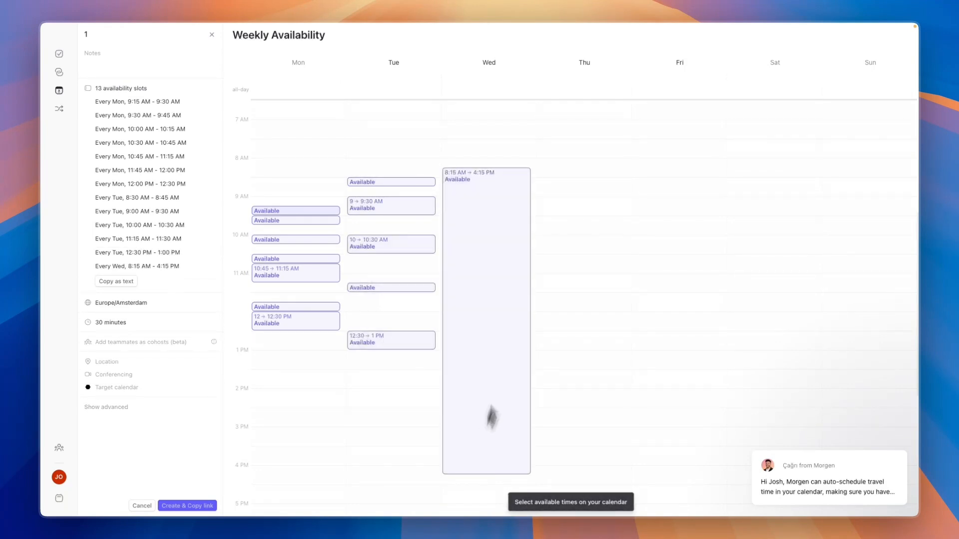
drag(559, 179, 585, 483)
mouse_move(654, 225)
mouse_down()
mouse_move(640, 260)
mouse_move(650, 328)
mouse_up()
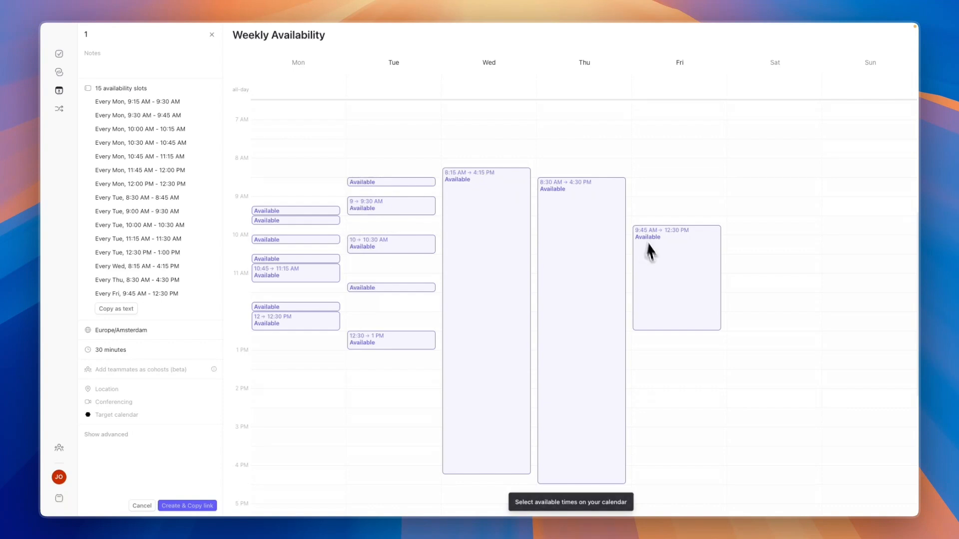
Open the workflow gallery on the Morgen platform website and read the Team Meeting Optimizer description
click(60, 110)
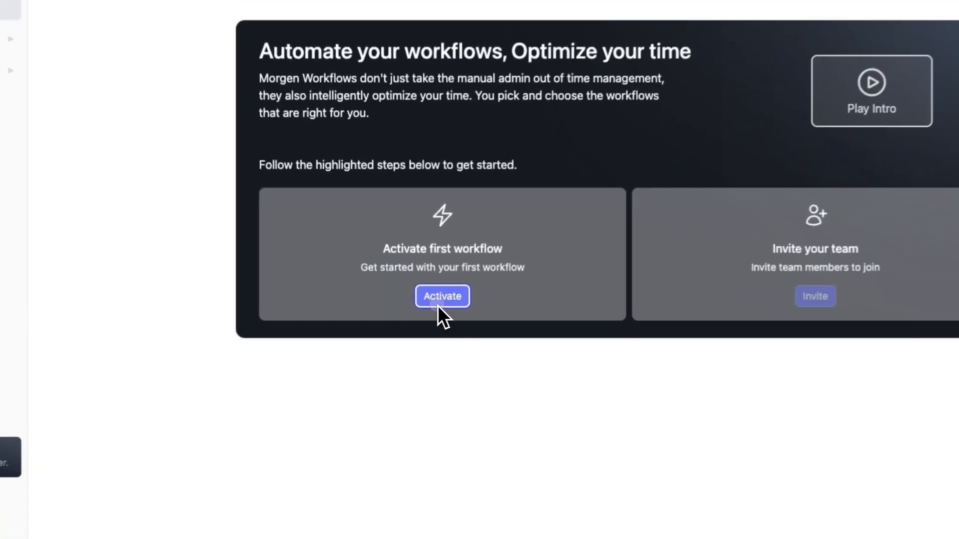
click(420, 300)
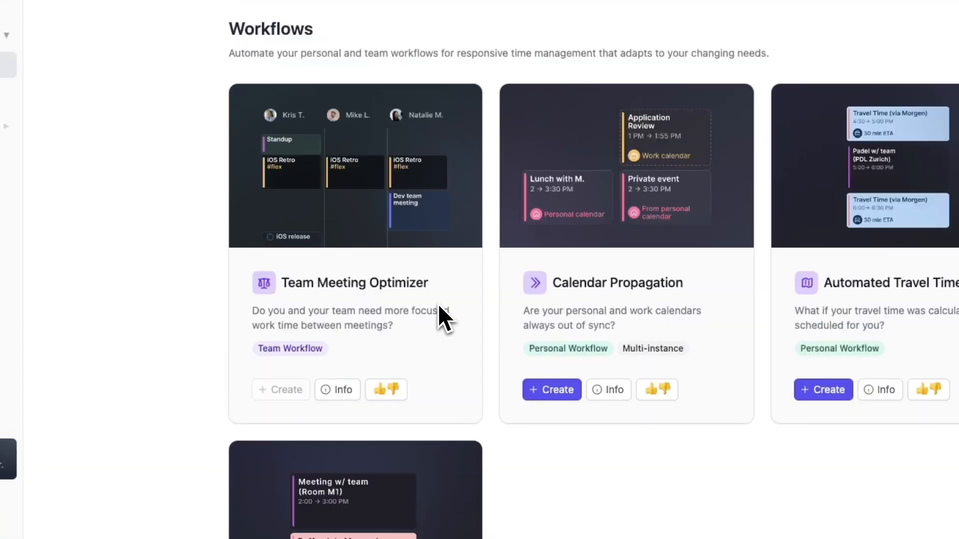
scroll(331, 342, down, 1)
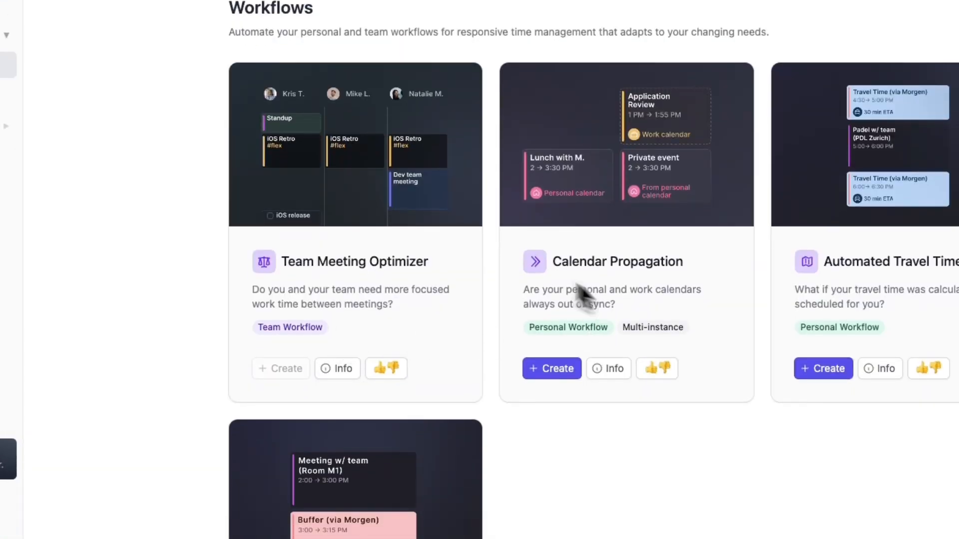
scroll(509, 304, down, 1)
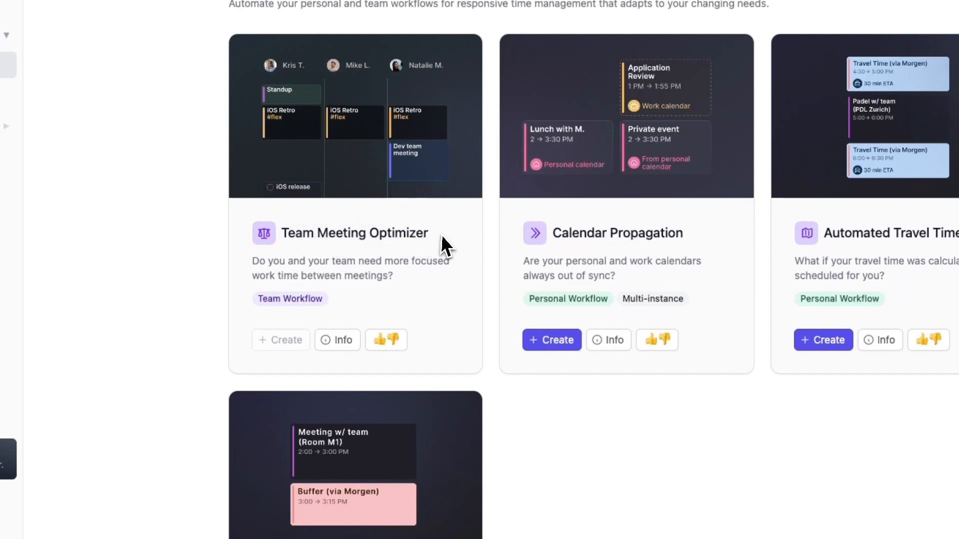
drag(253, 261, 429, 277)
click(429, 277)
Read the Calendar Propagation and Automated Travel Time workflow descriptions
drag(550, 238, 561, 237)
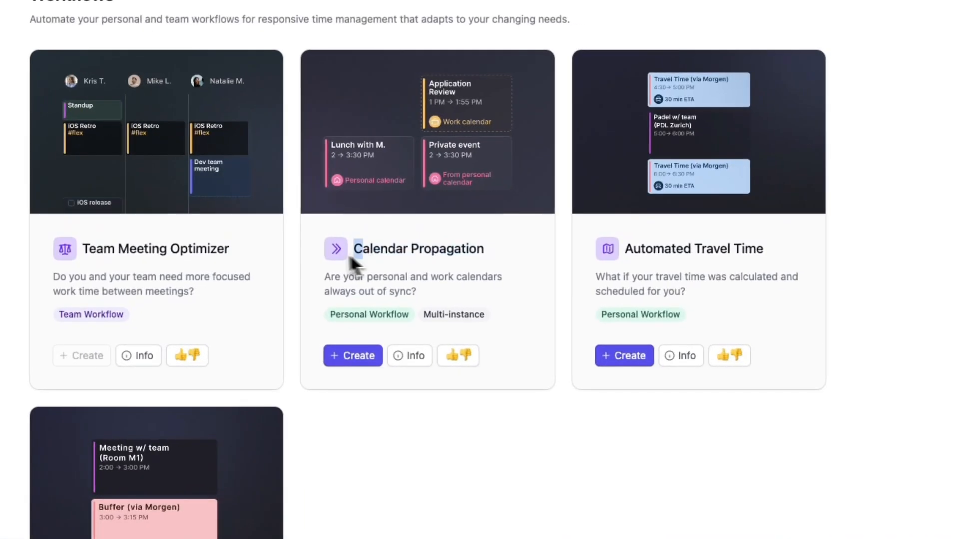
drag(355, 259, 493, 255)
drag(325, 278, 455, 297)
click(454, 298)
drag(627, 249, 763, 248)
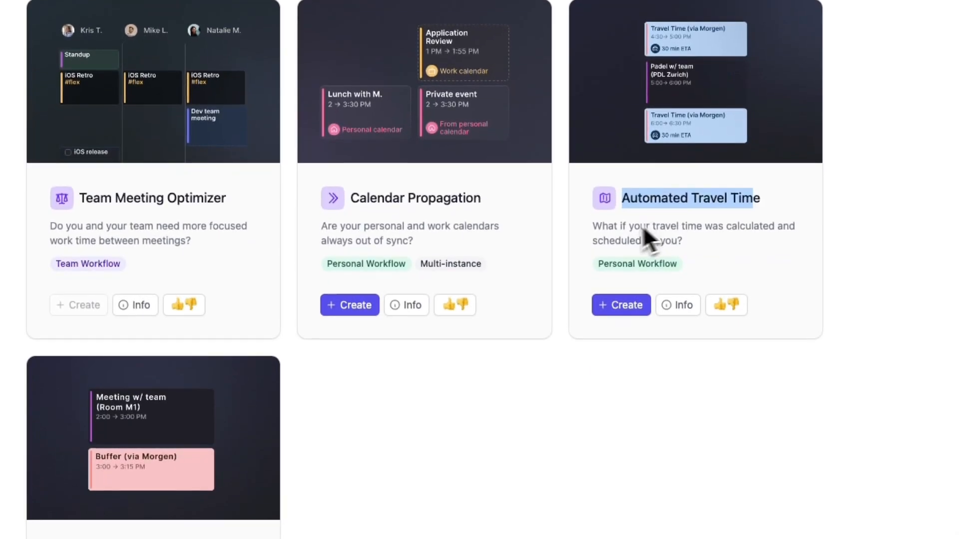
drag(593, 227, 743, 236)
click(743, 236)
Read the Buffer Time workflow description in the gallery
scroll(487, 399, down, 5)
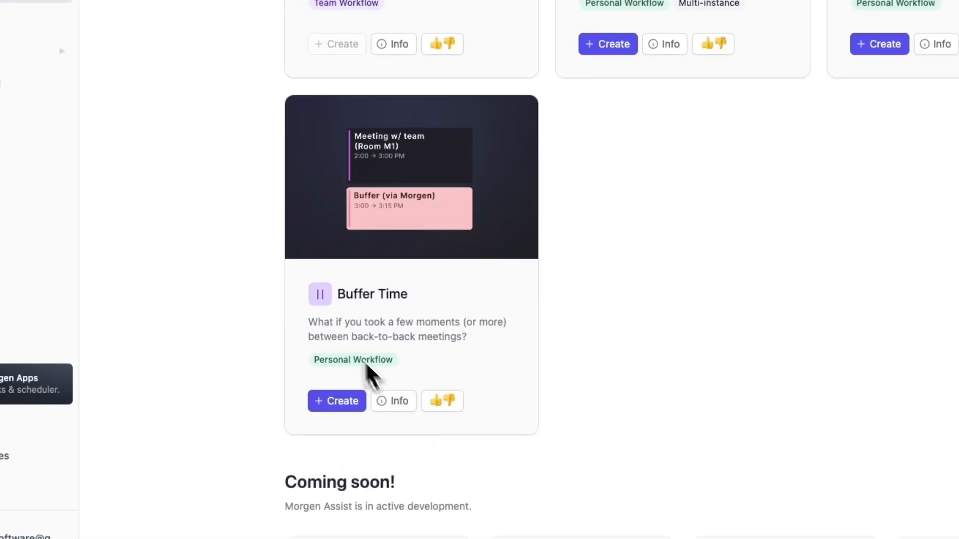
scroll(320, 300, down, 1)
drag(308, 296, 467, 322)
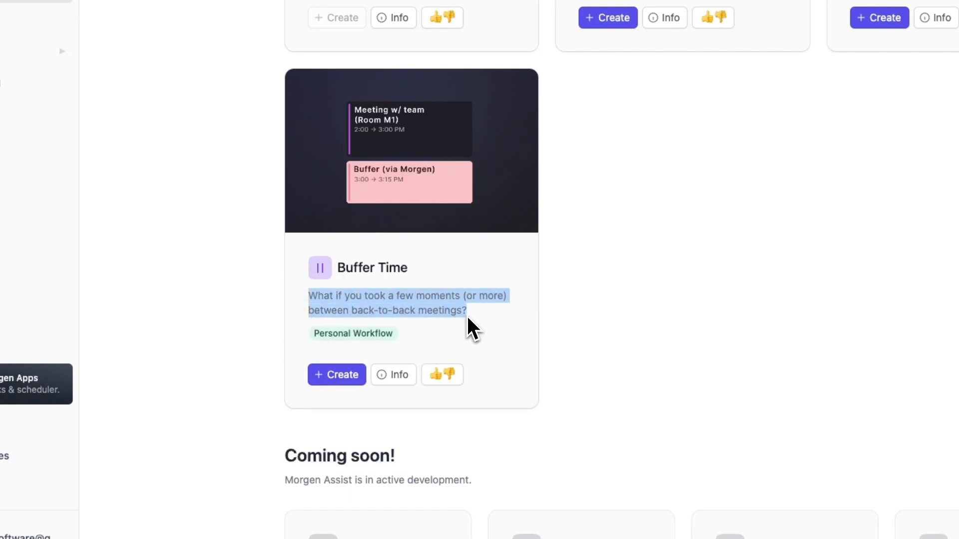
click(487, 318)
Examine the coming-soon workflows, including AI Scheduling Assistant, Dynamic Time Blocking and AI Project Assistant, and expand the integrations options
scroll(476, 332, down, 5)
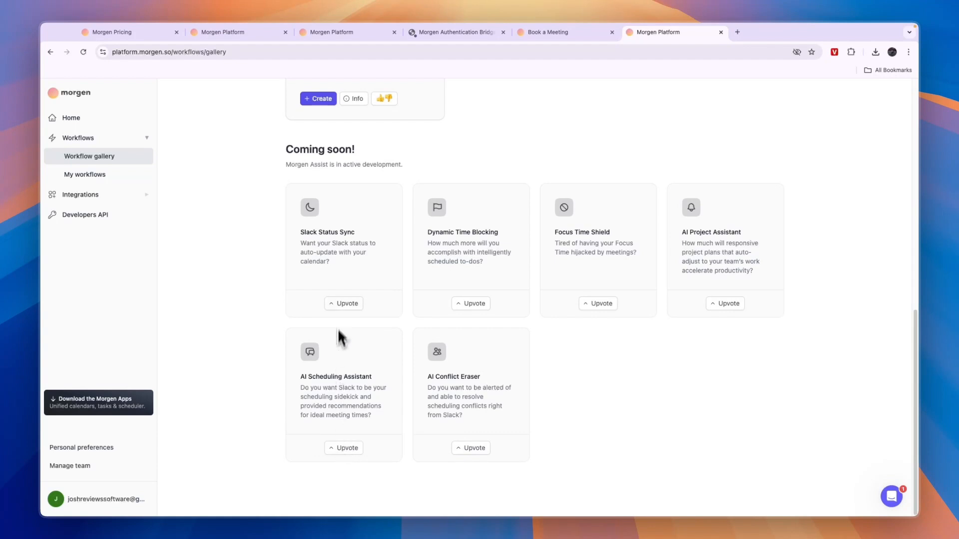
drag(299, 377, 375, 380)
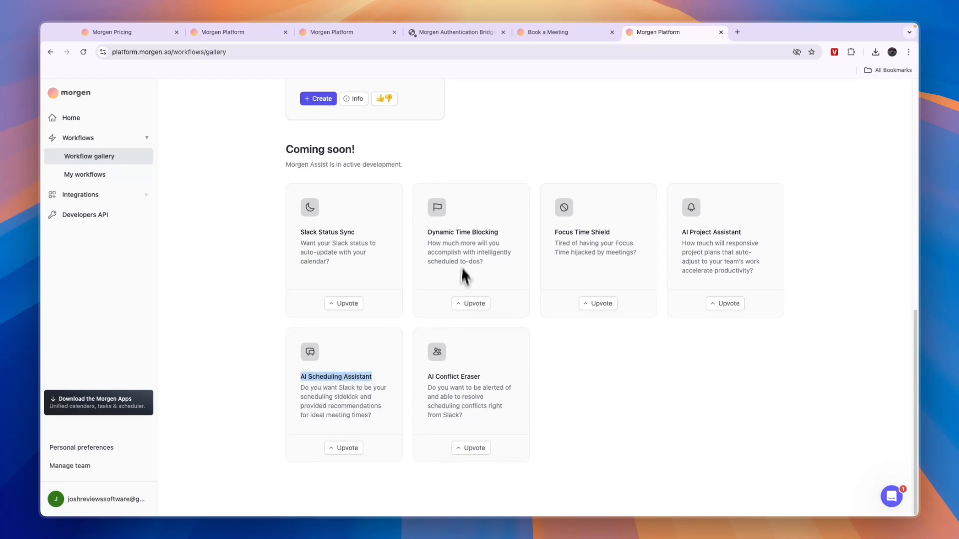
drag(427, 234, 530, 235)
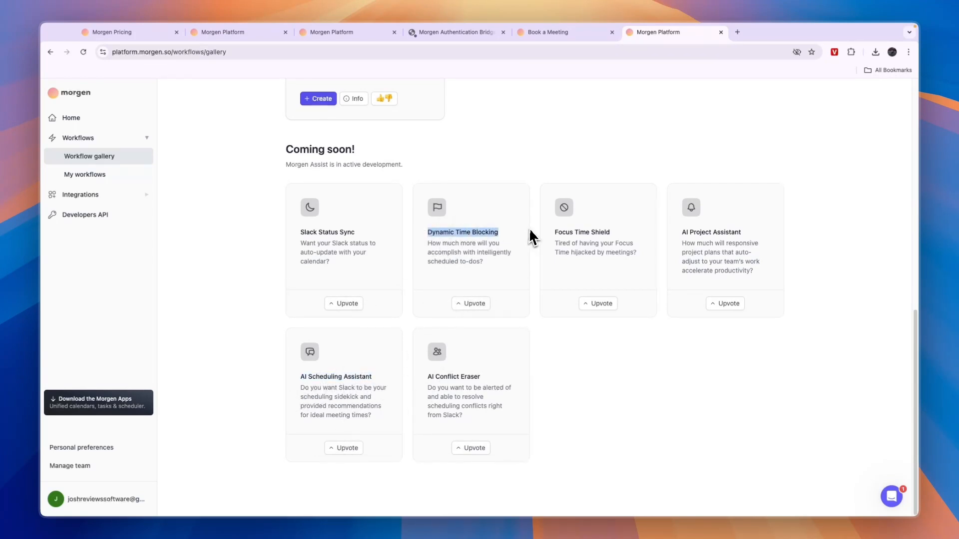
triple_click(689, 233)
click(245, 280)
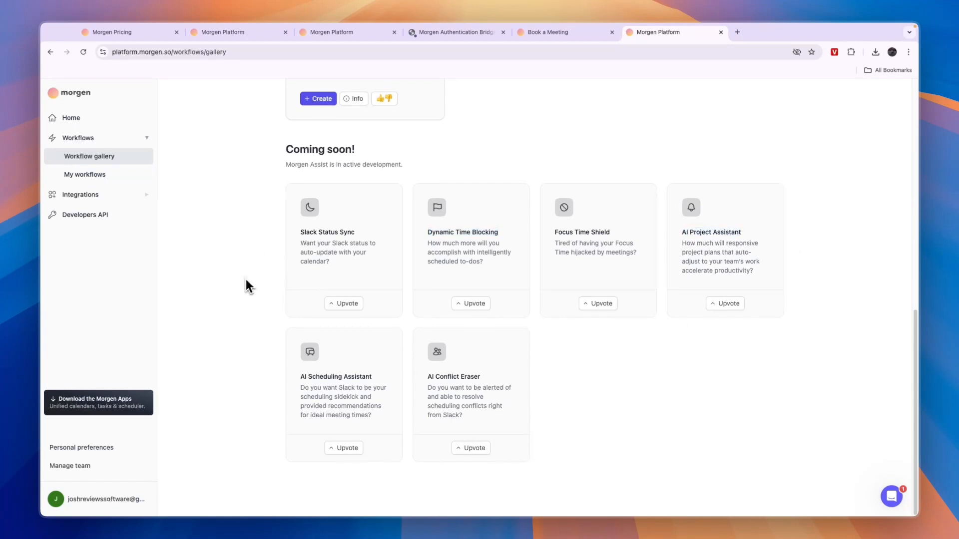
click(98, 195)
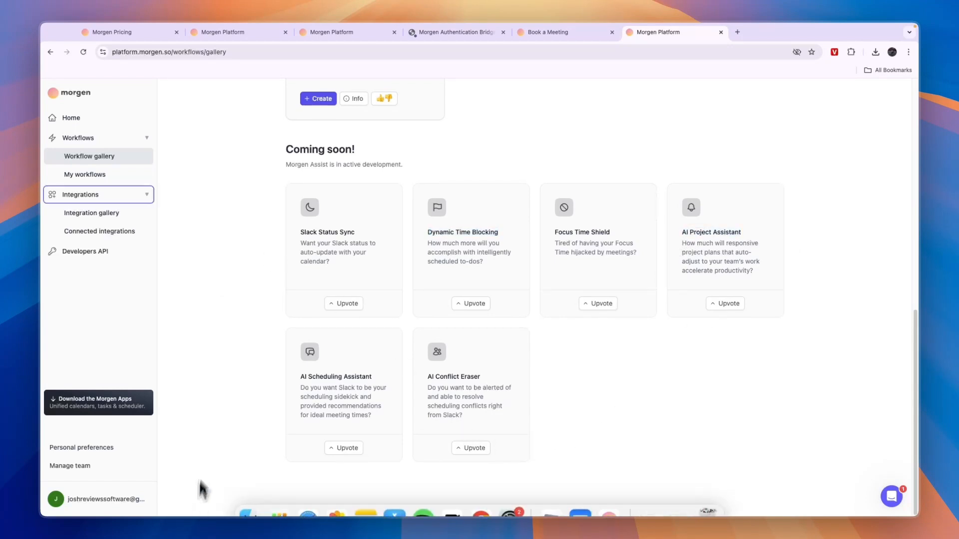
Switch back to the Morgen app, exit scheduling mode by discarding the selected slots, and view the team invitation form
mouse_move(445, 521)
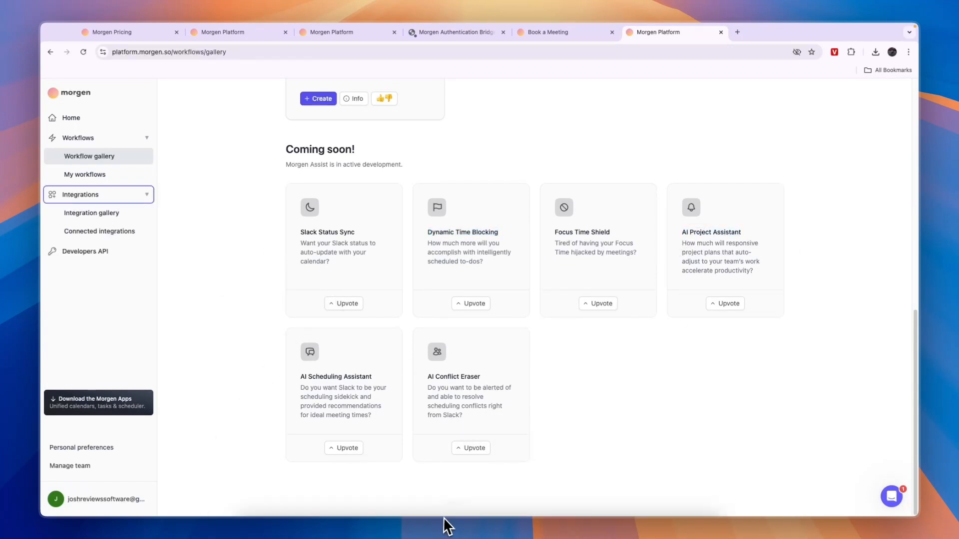
click(609, 497)
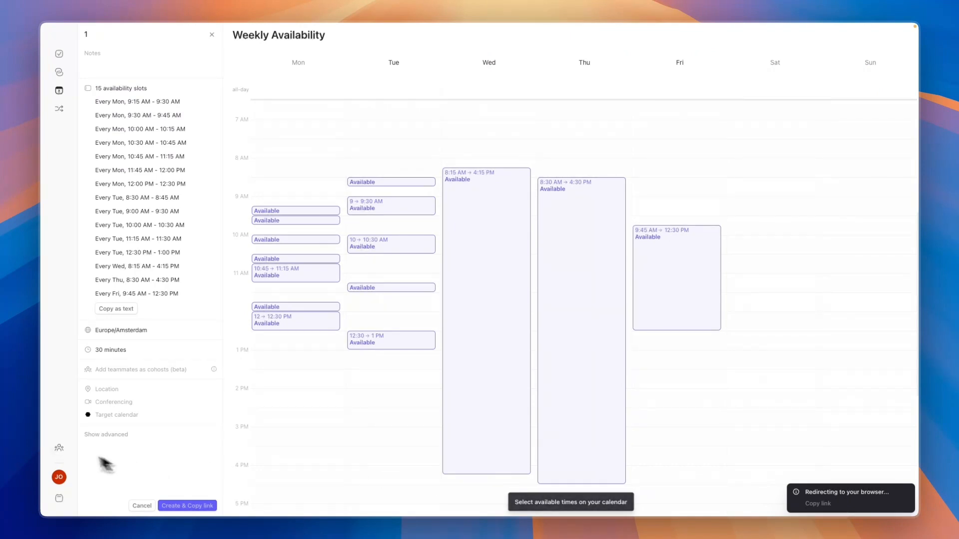
click(59, 449)
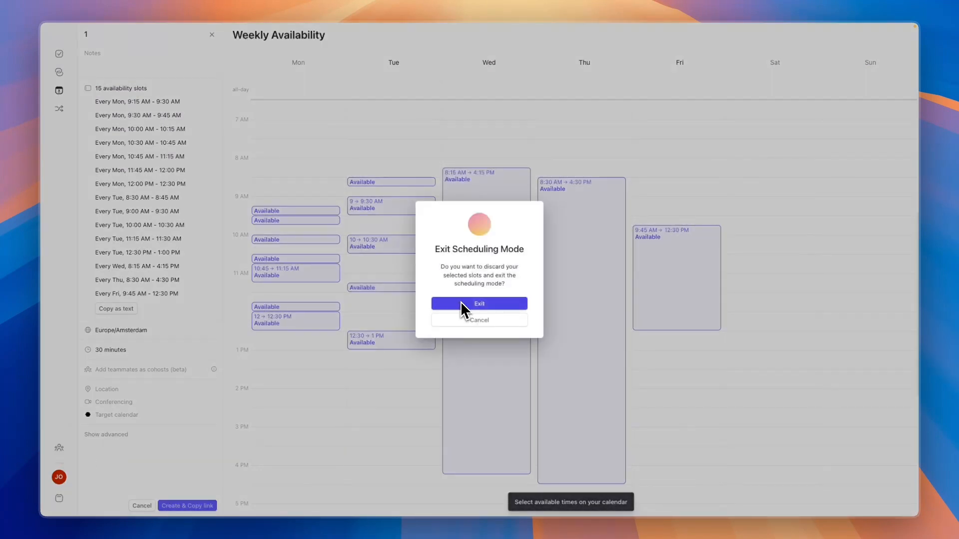
click(475, 303)
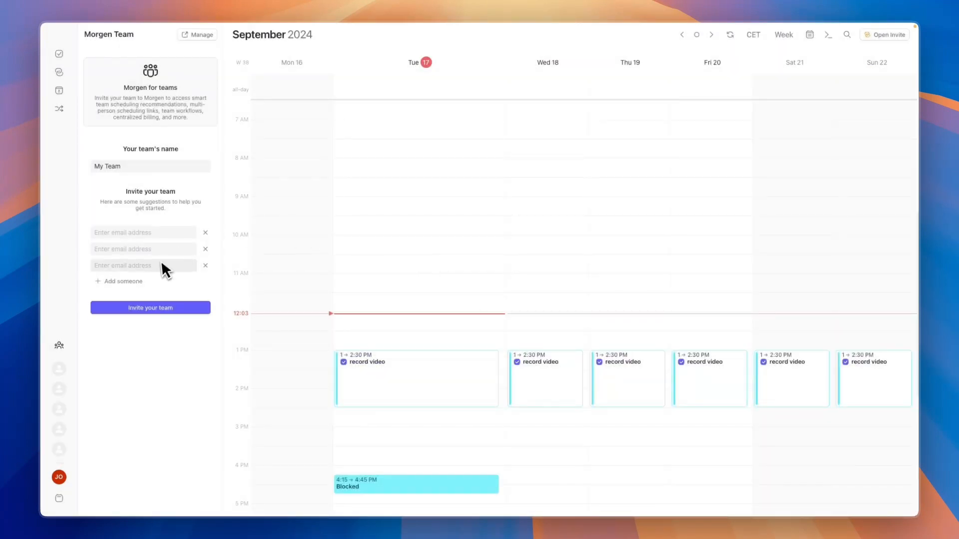
click(129, 235)
scroll(361, 331, down, 1)
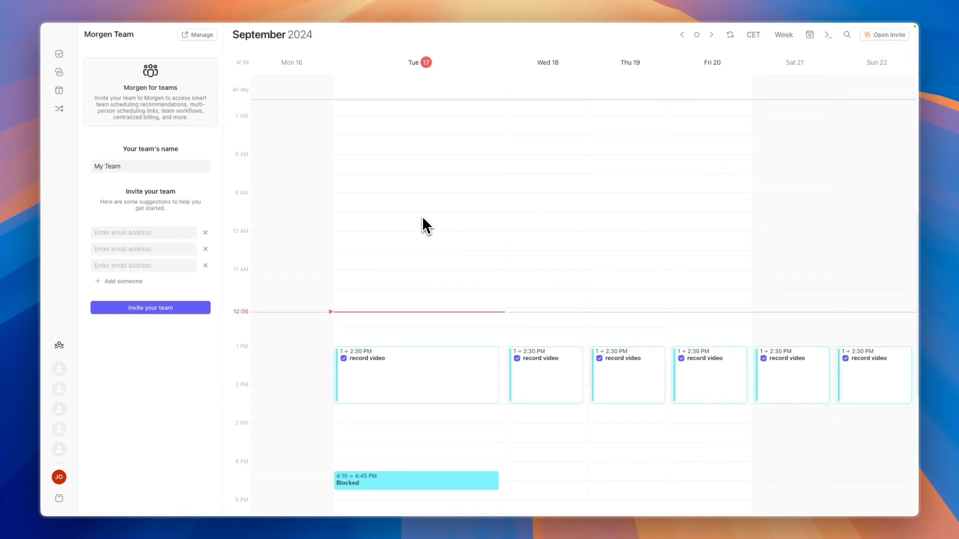
Start a new Open Invite titled "1" and check the option for adding teammates as cohosts
key(o)
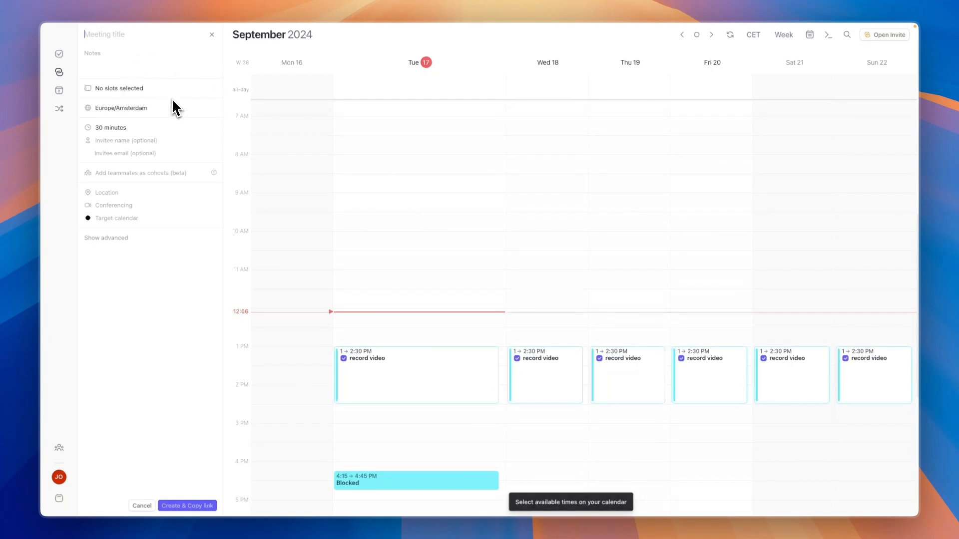
text(1)
click(135, 174)
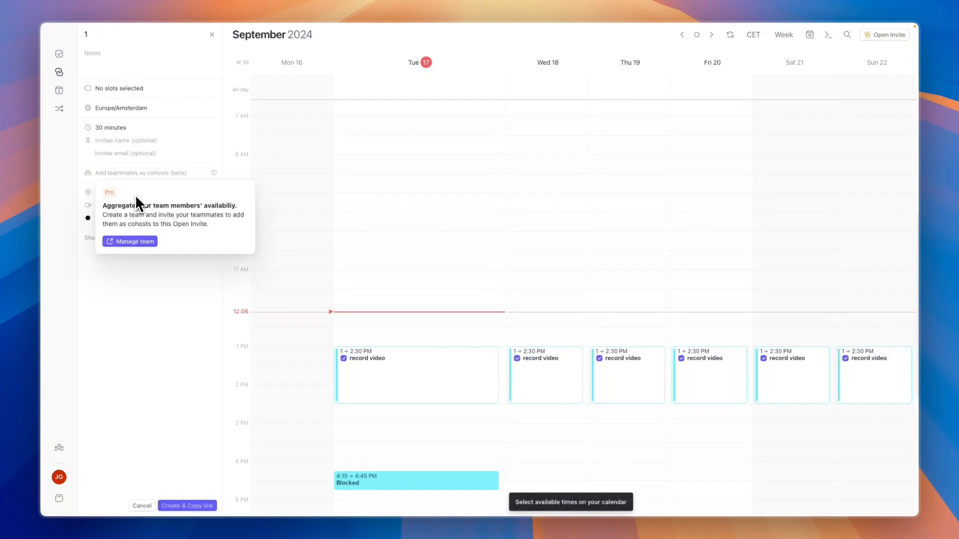
click(169, 303)
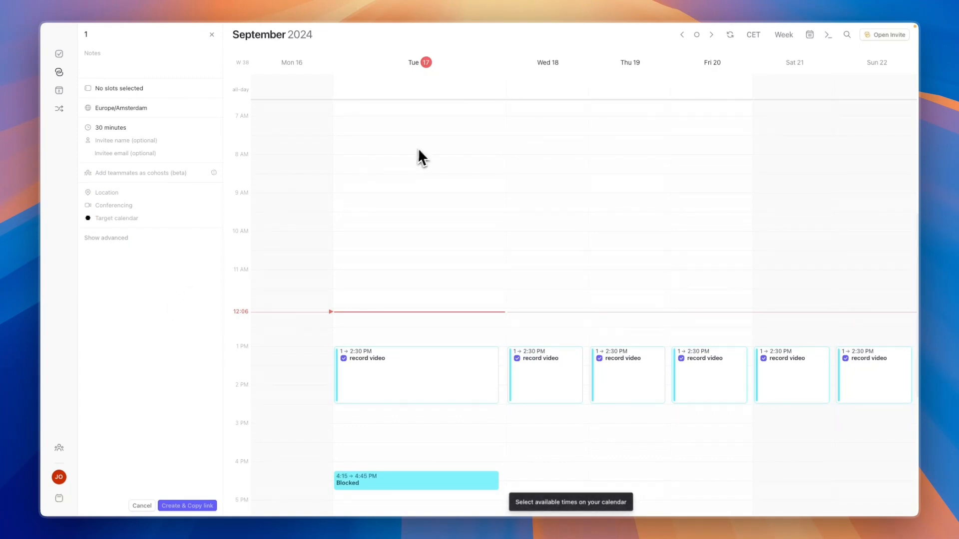
Jump the calendar to Thursday, October 31, 2024 and show only that day
click(731, 35)
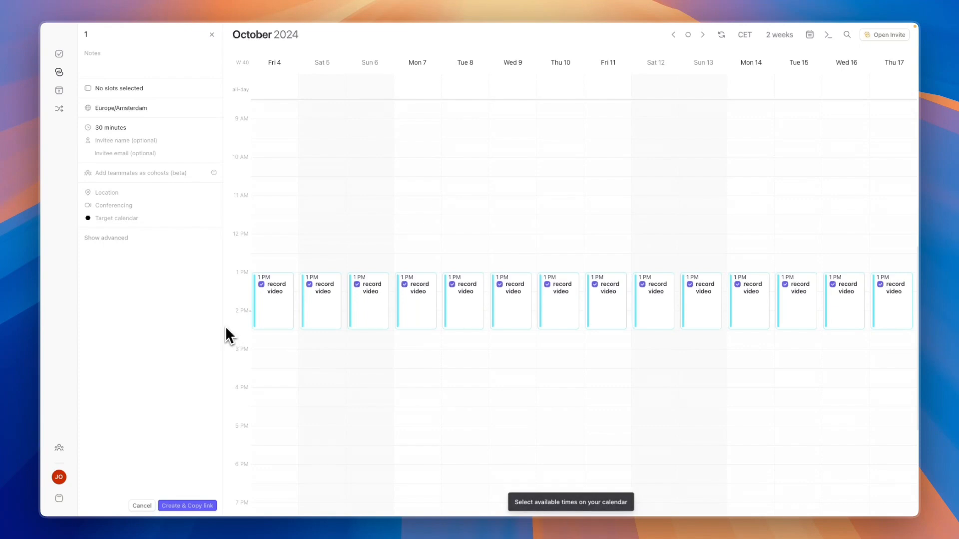
click(62, 498)
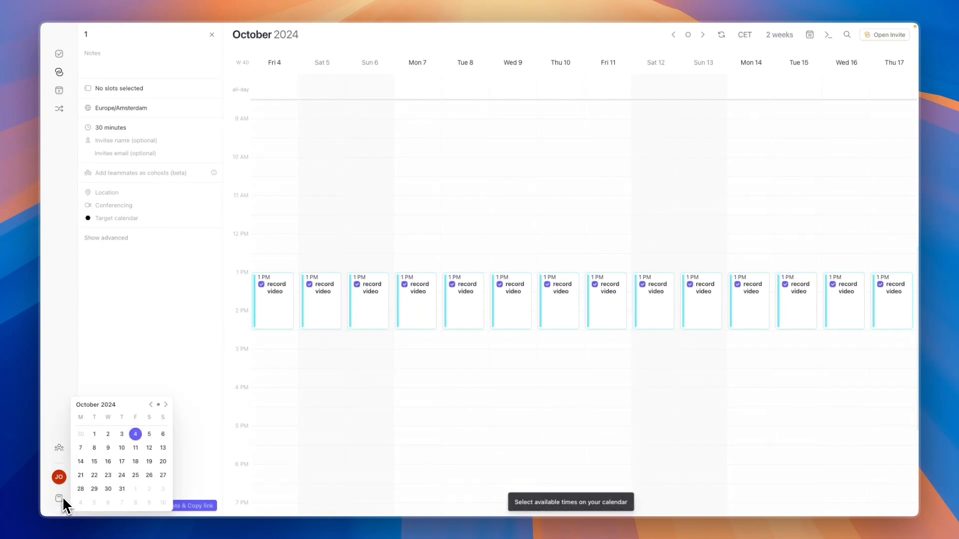
click(123, 489)
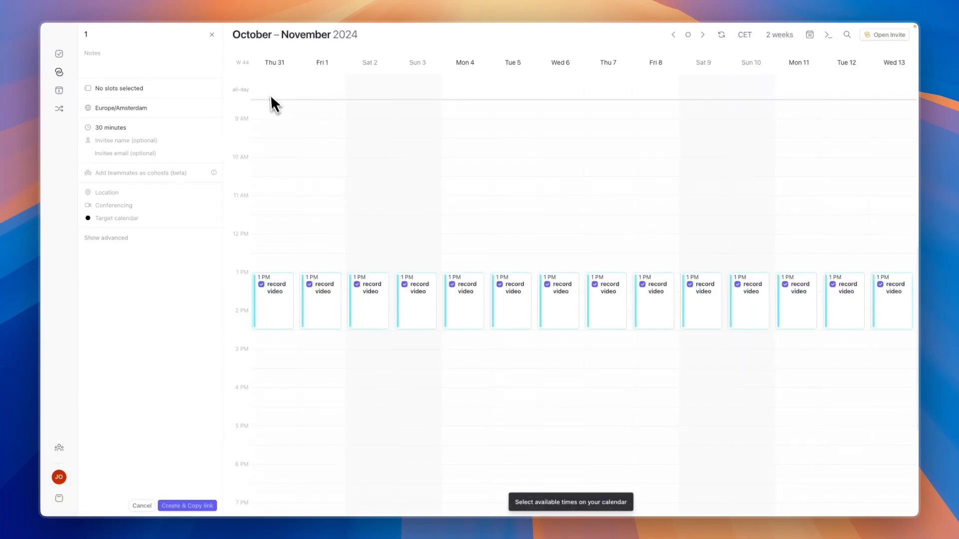
click(273, 66)
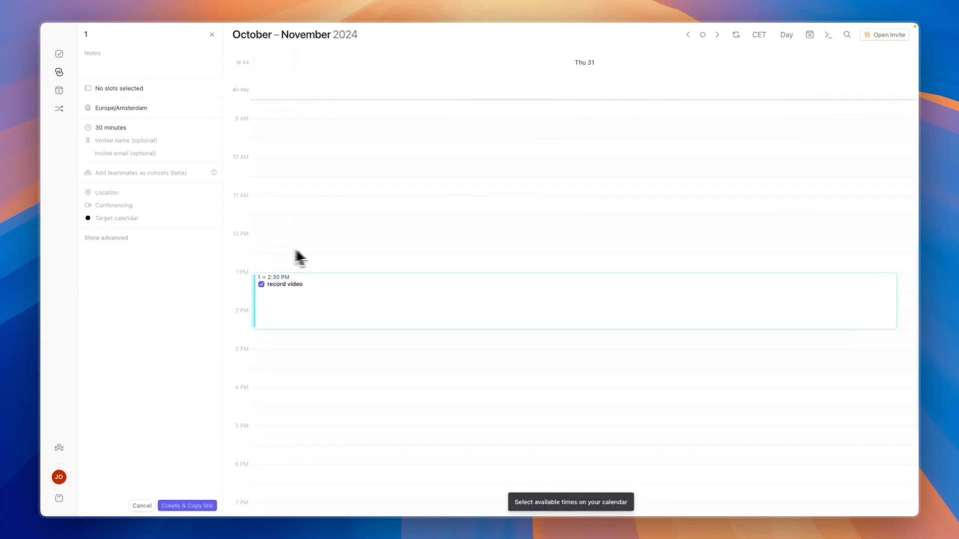
Mark 10:00 to 10:45 AM on Thursday, October 31 as an available slot, and discard the open invite
scroll(295, 266, up, 1)
scroll(325, 262, down, 4)
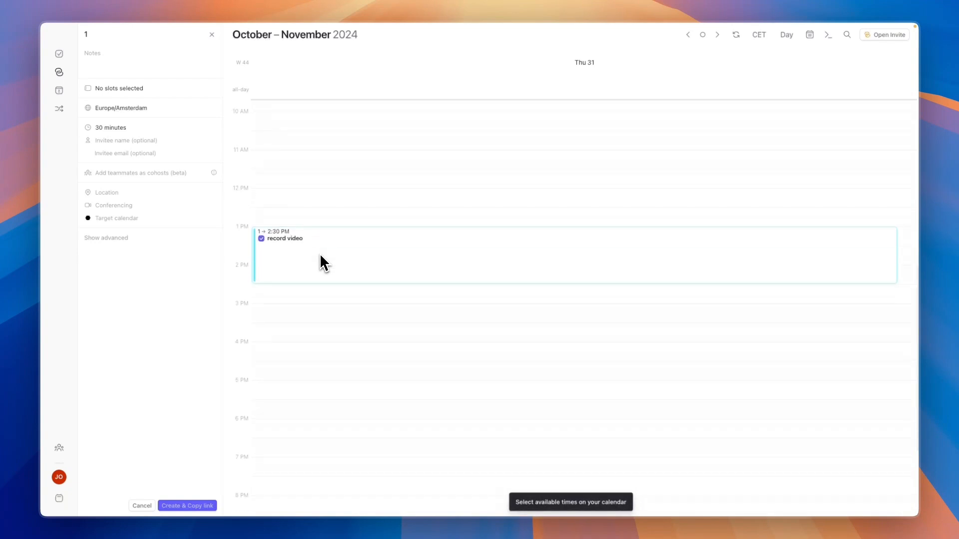
scroll(299, 262, up, 6)
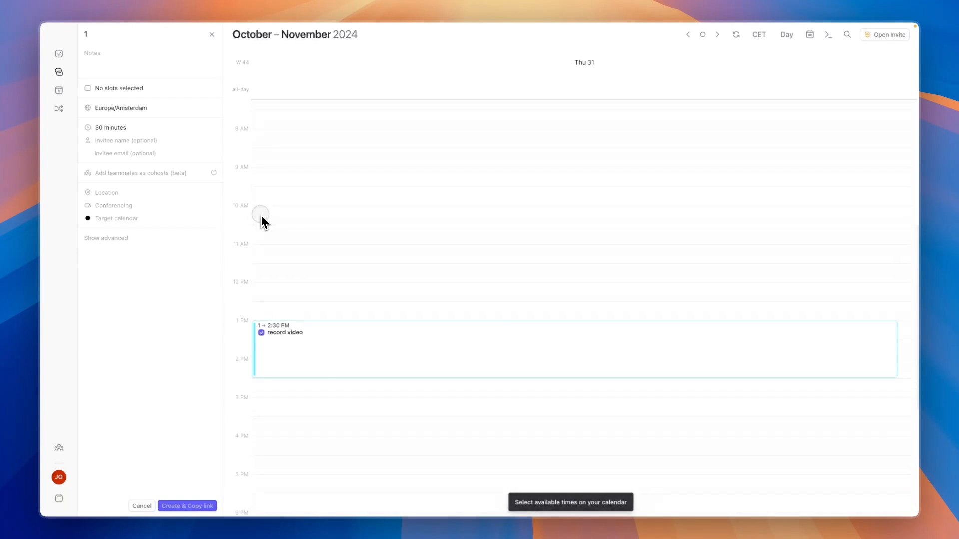
click(271, 211)
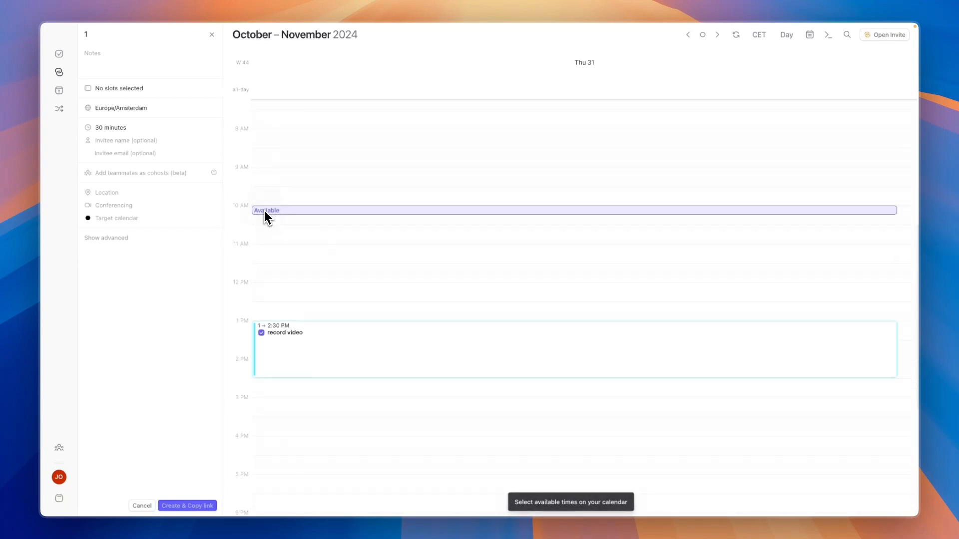
mouse_move(272, 211)
mouse_down()
mouse_move(275, 277)
mouse_move(271, 228)
mouse_up()
right_click(277, 202)
click(299, 209)
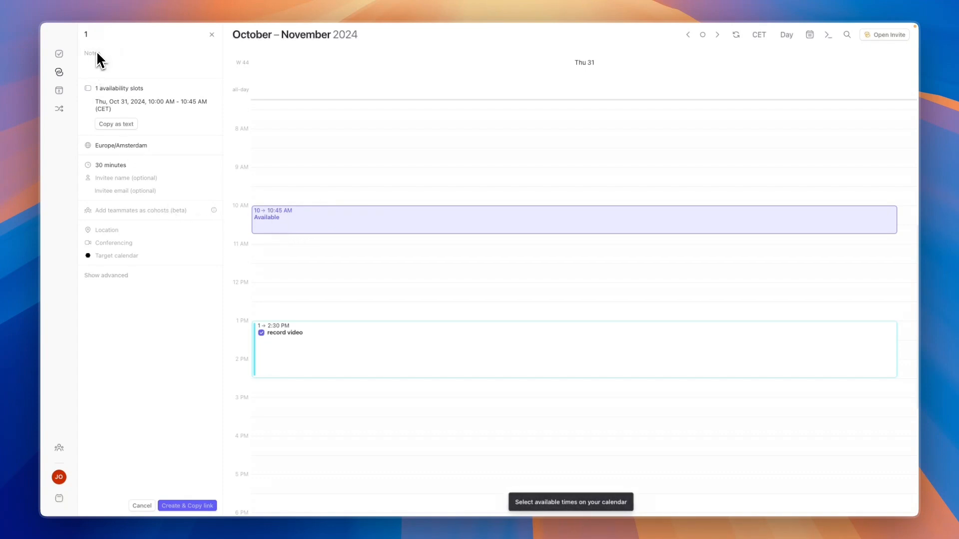
click(91, 37)
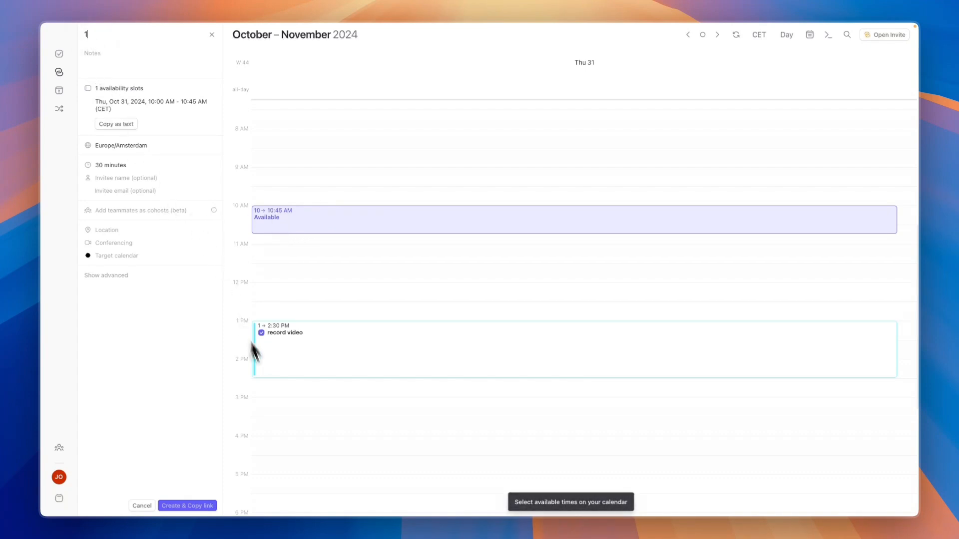
key(Escape)
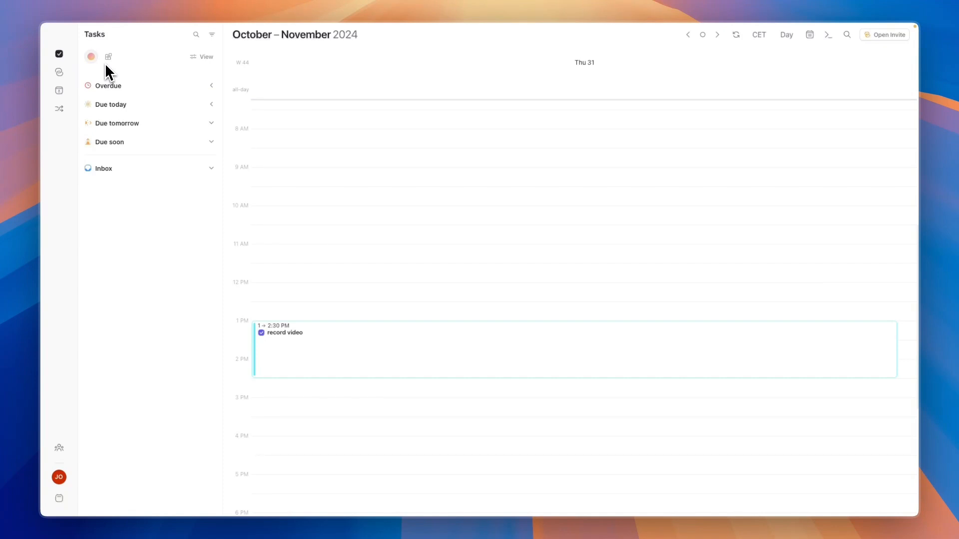
Open the upgrade checkout from the account options and proceed to payment for Morgen Pro with yearly billing
mouse_move(454, 524)
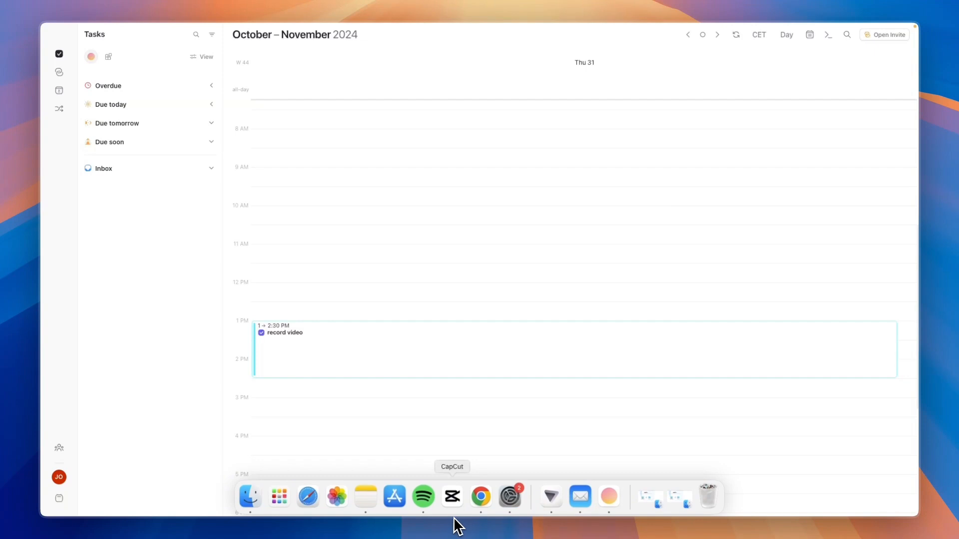
click(486, 509)
click(138, 35)
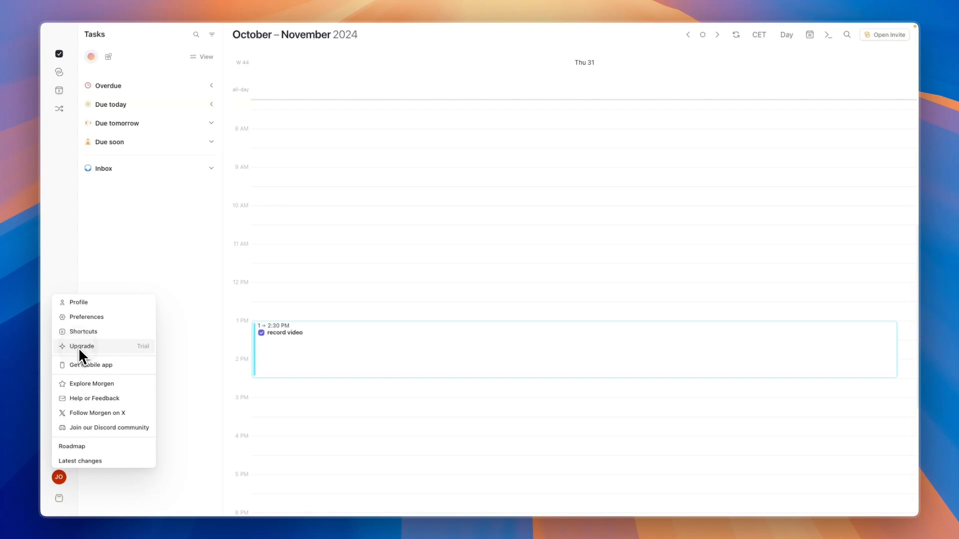
click(79, 347)
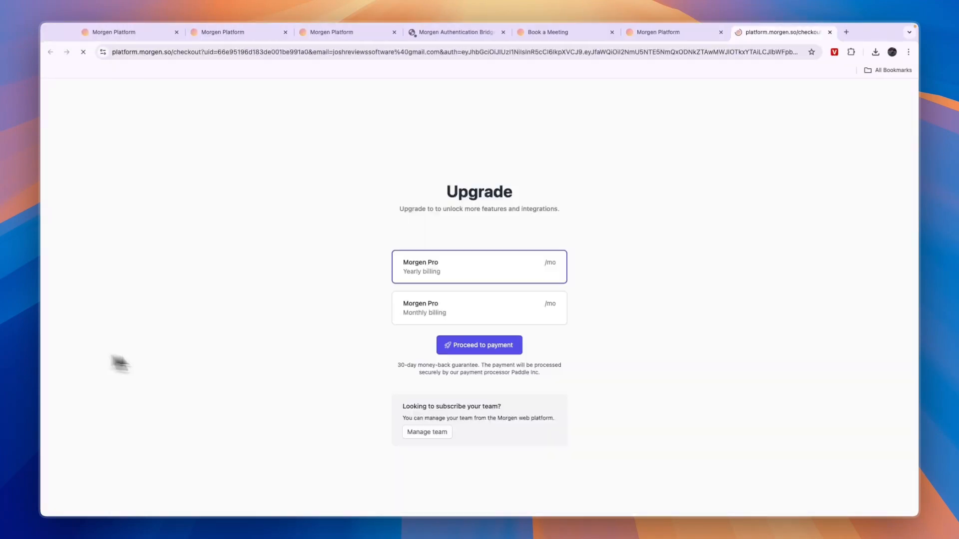
click(342, 381)
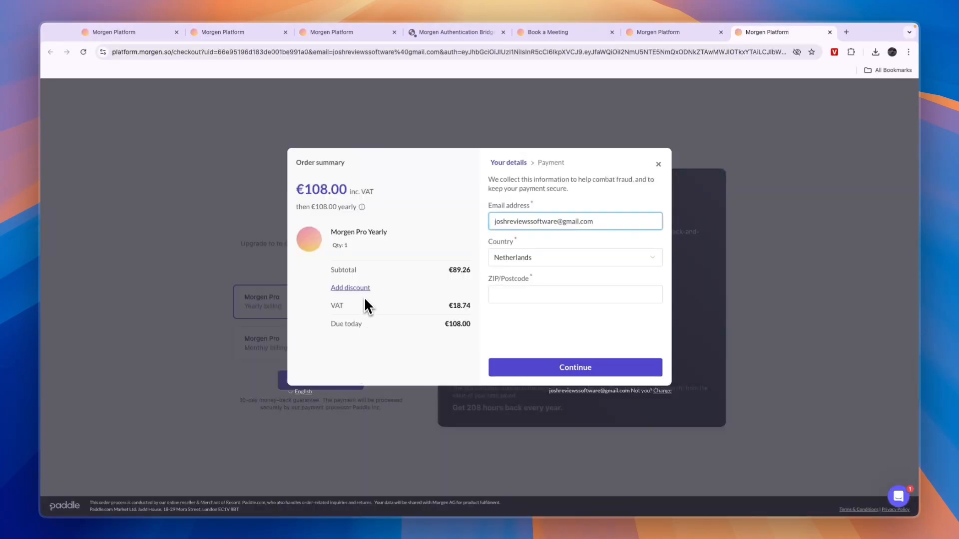
Add a discount to the Morgen Pro Yearly order by entering a coupon code
click(361, 289)
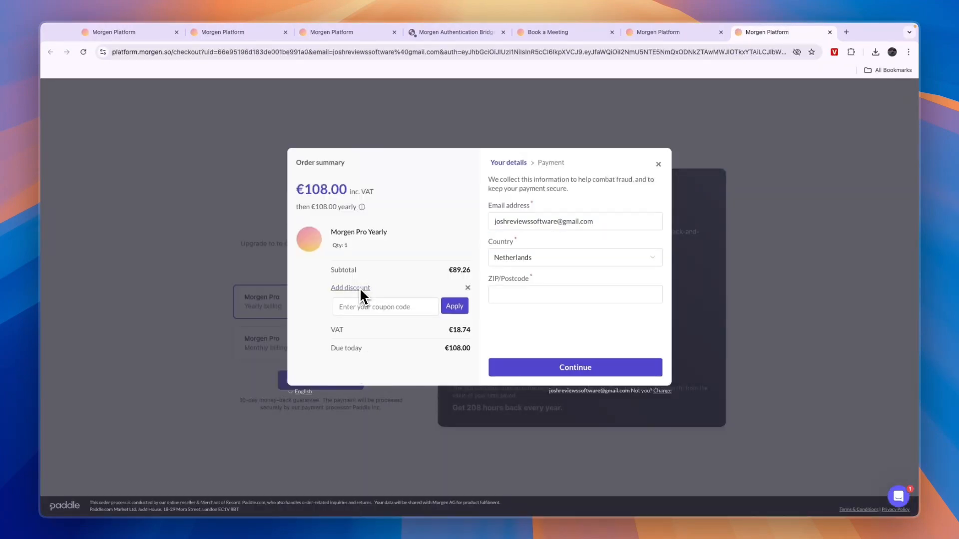
click(367, 307)
text(h)
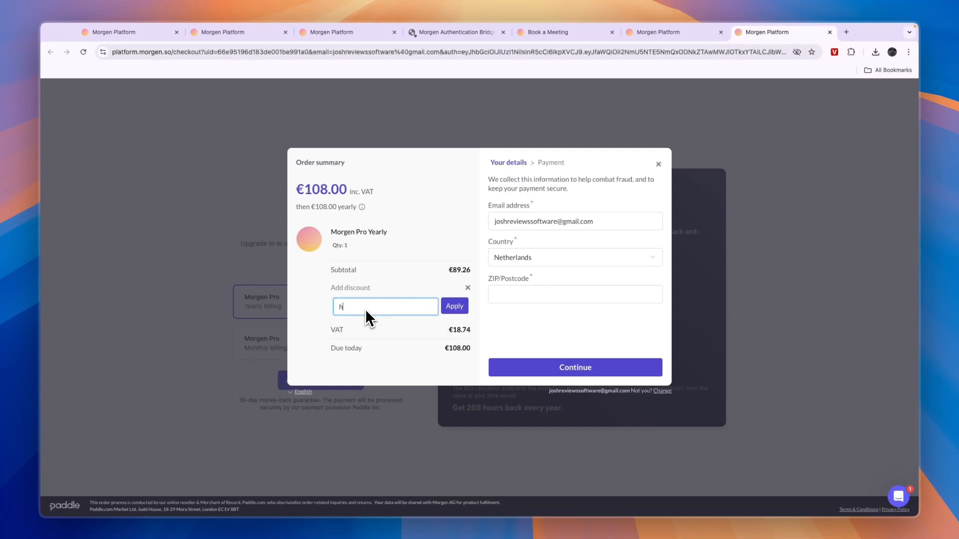